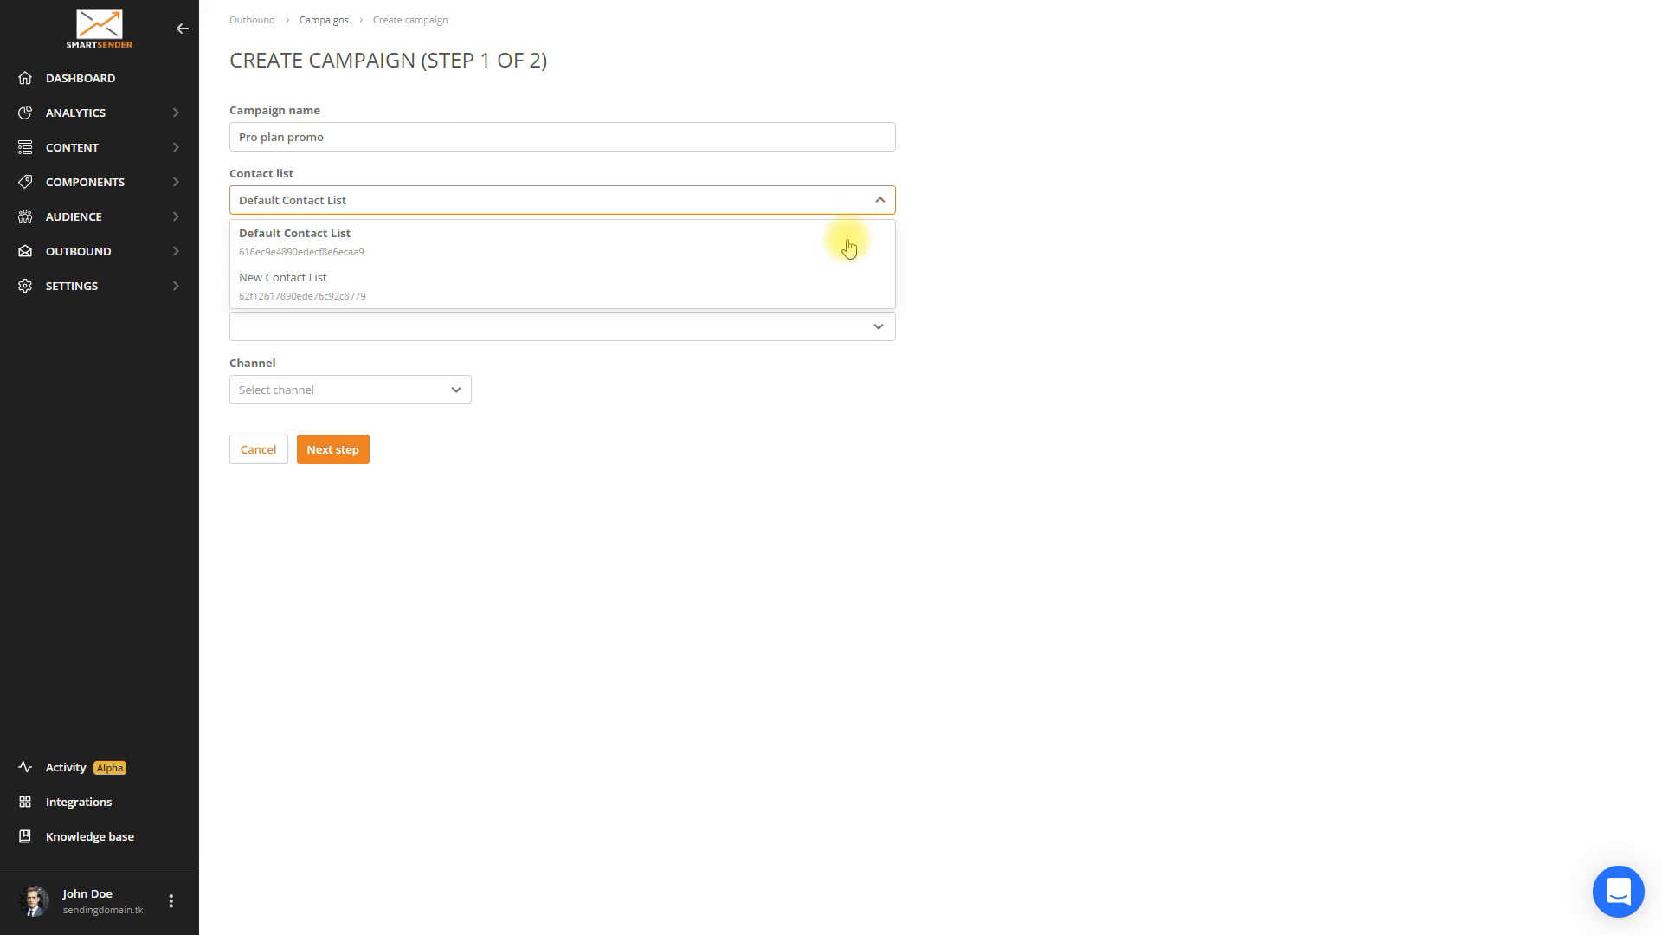
Target the Default Contact List, sending to the "7 days before holidays" segment and excluding the "Pro plan" segment.
{"action": "left_click", "coordinate": [877, 201]}
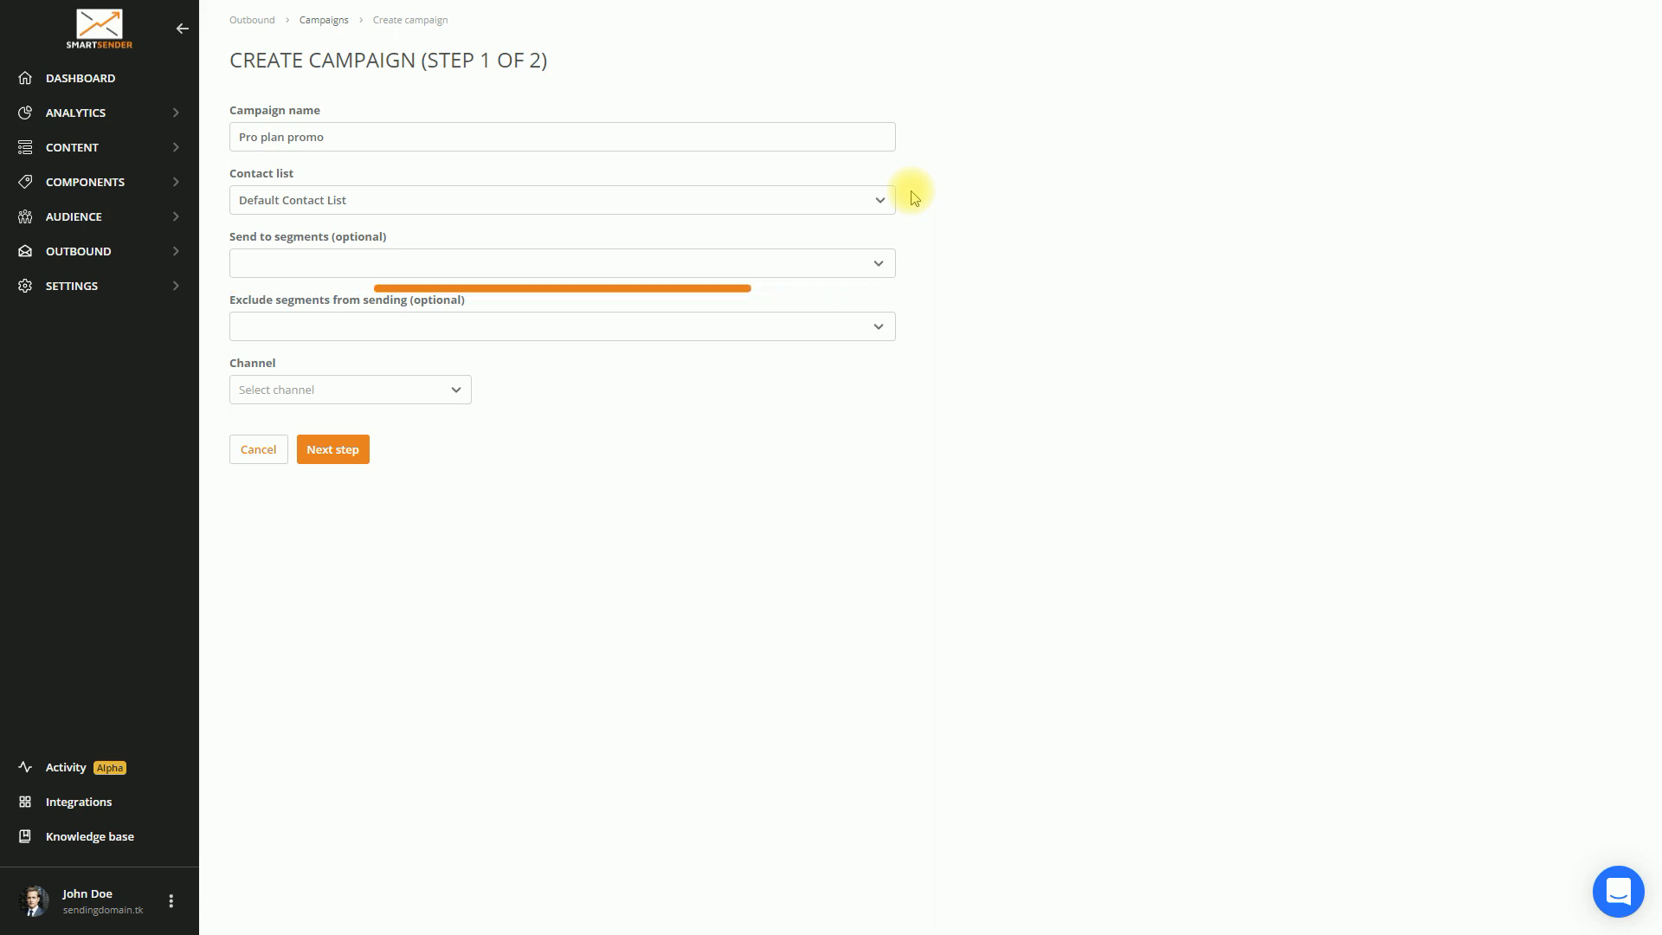
{"action": "left_click", "coordinate": [848, 259]}
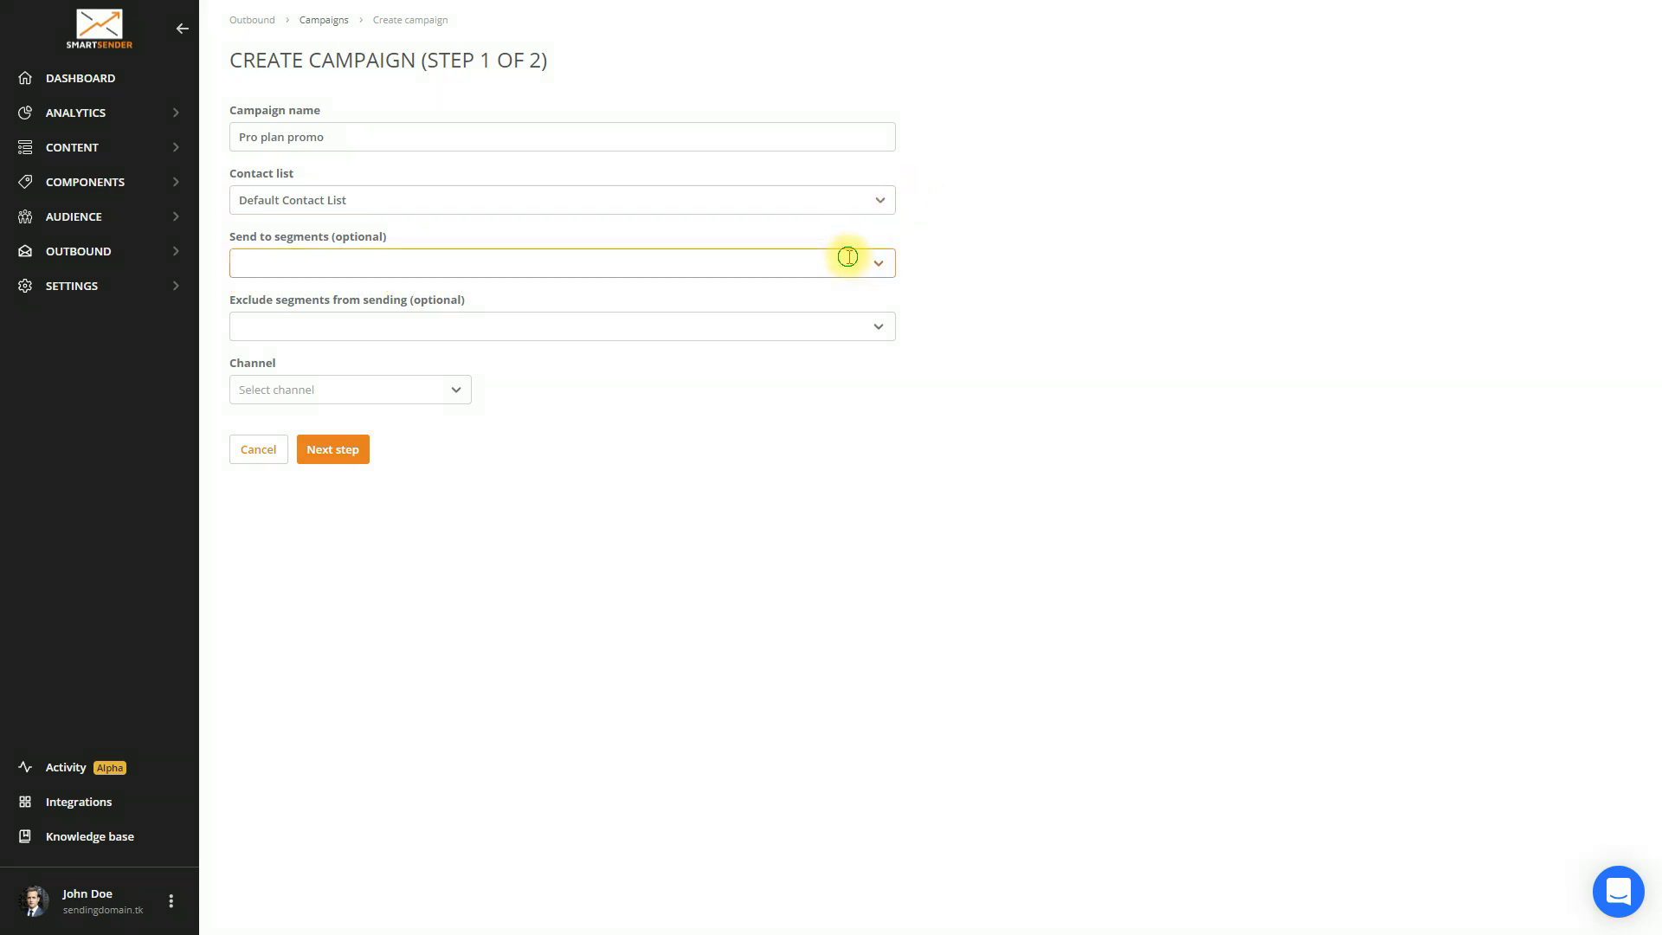
{"action": "left_click", "coordinate": [793, 340]}
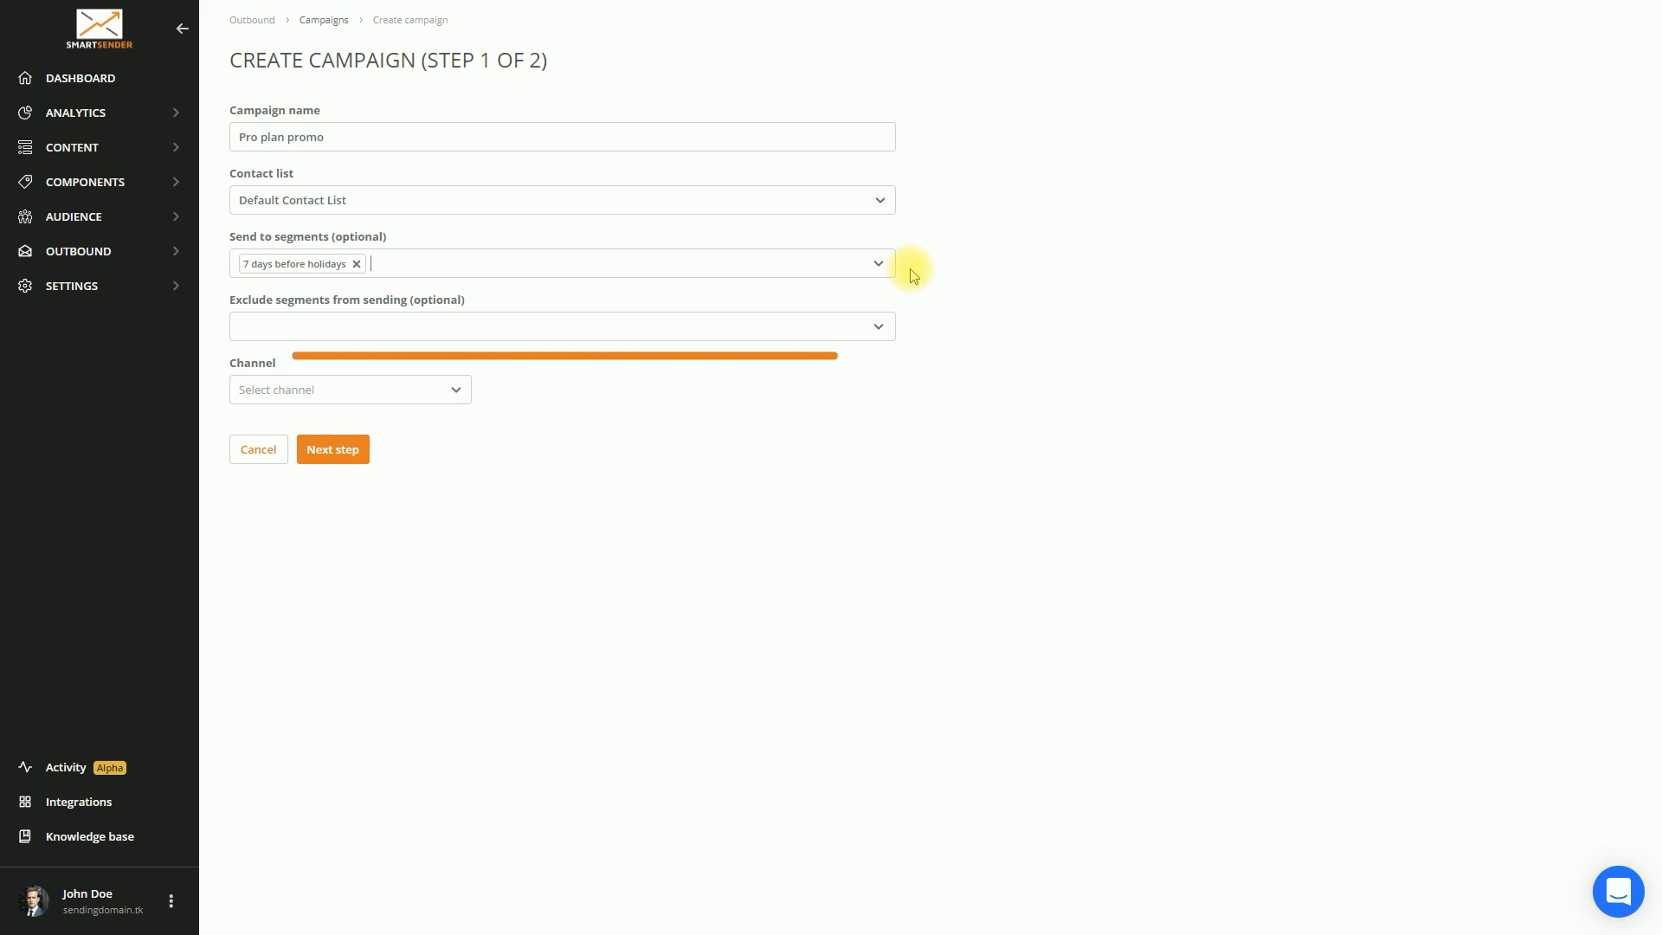
{"action": "left_click", "coordinate": [831, 322]}
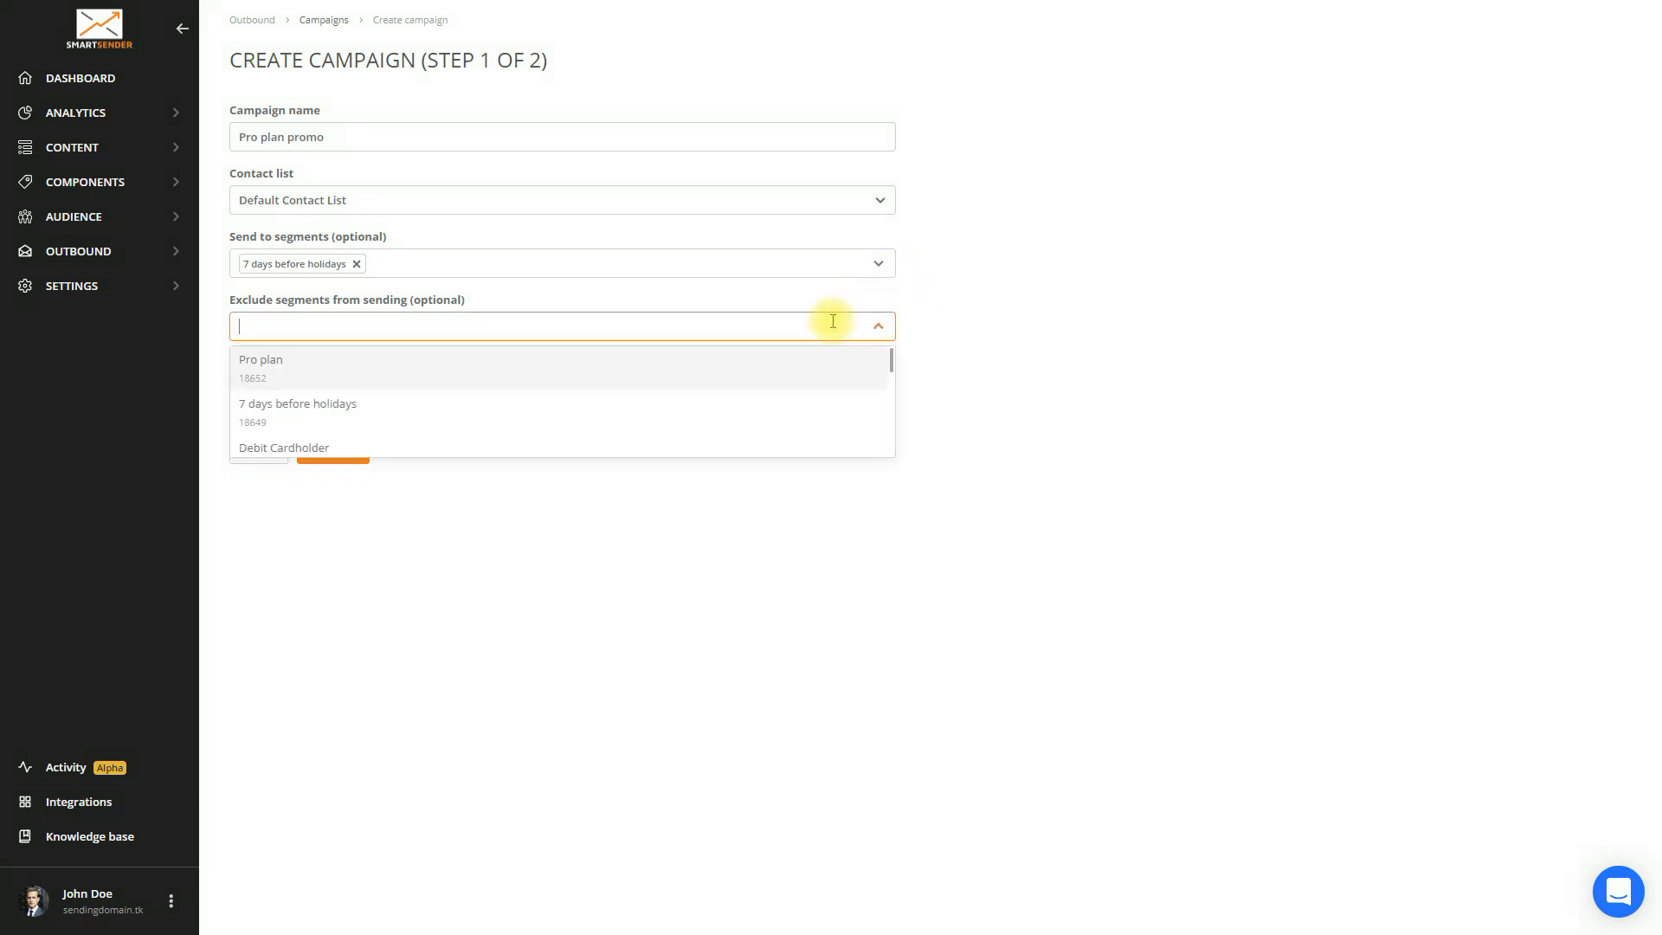
{"action": "left_click", "coordinate": [779, 362]}
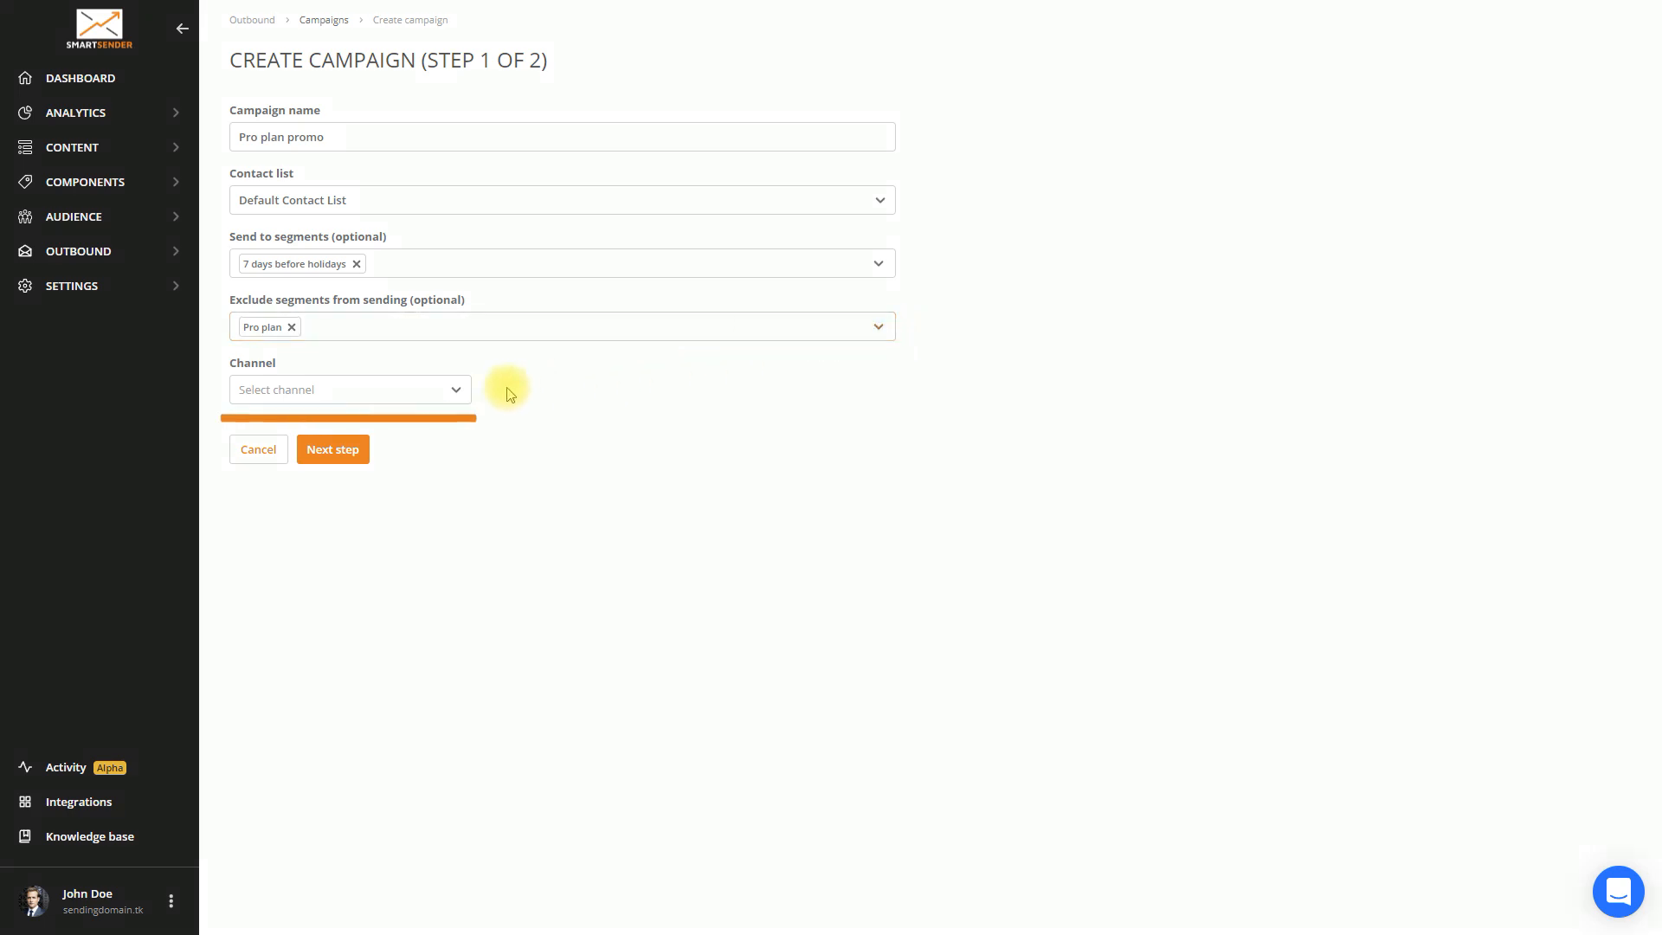
Set the campaign channel to Telegram with the "New year discount offer" template and the for_promo_codes_bot bot.
{"action": "left_click", "coordinate": [456, 391]}
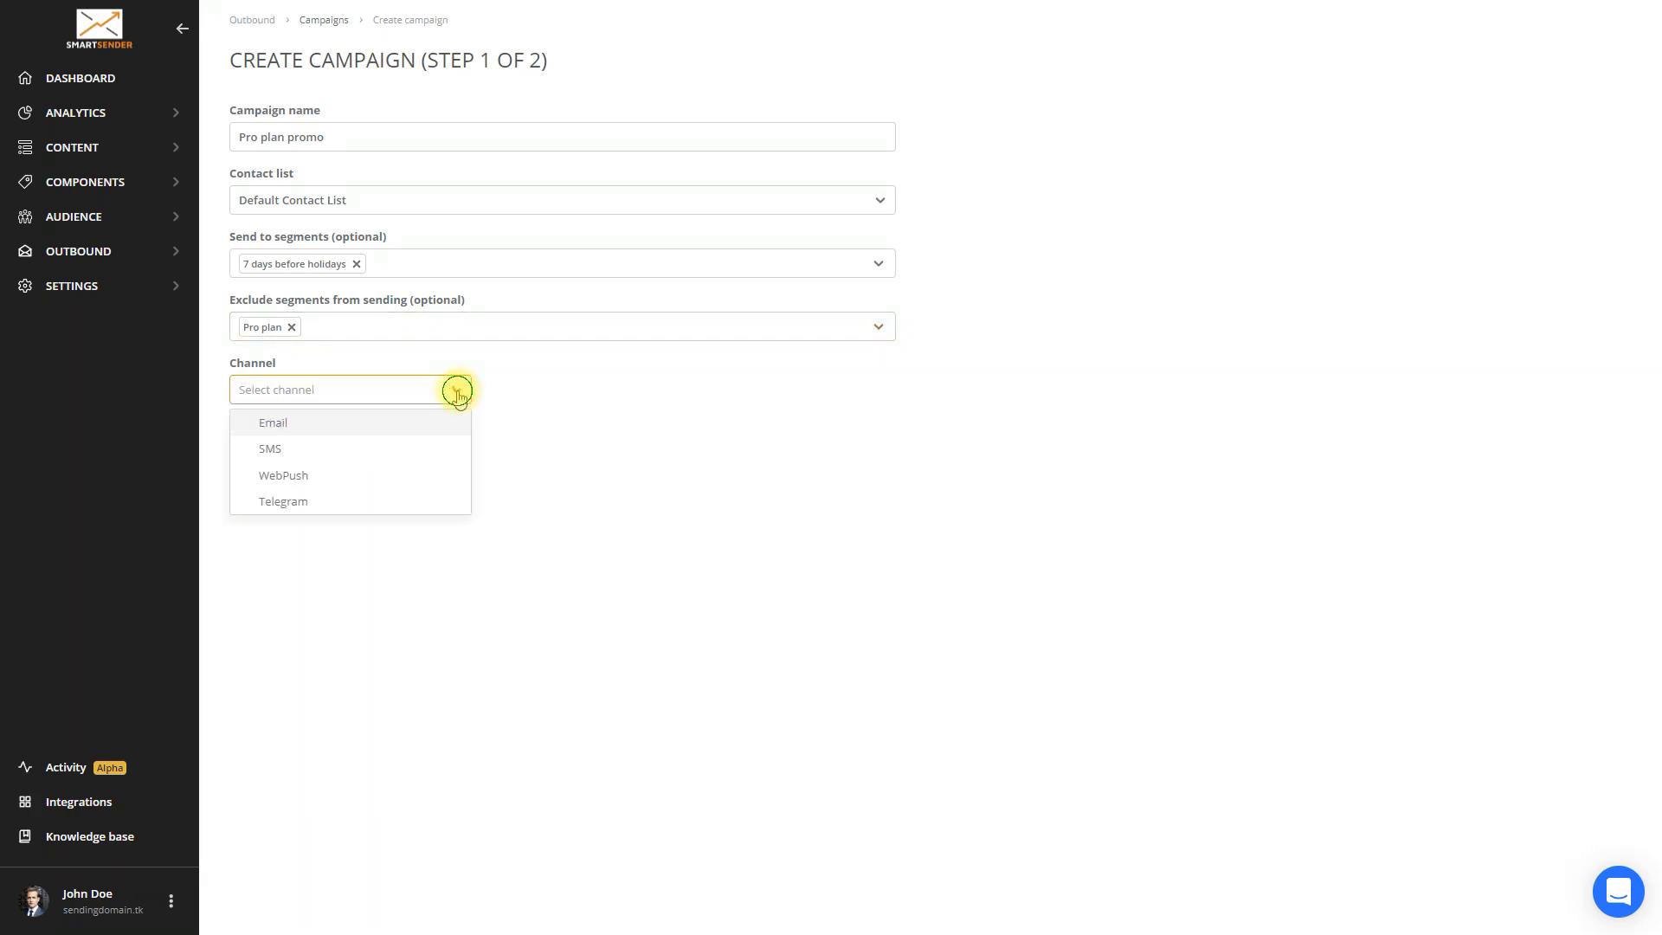
{"action": "left_click", "coordinate": [416, 501]}
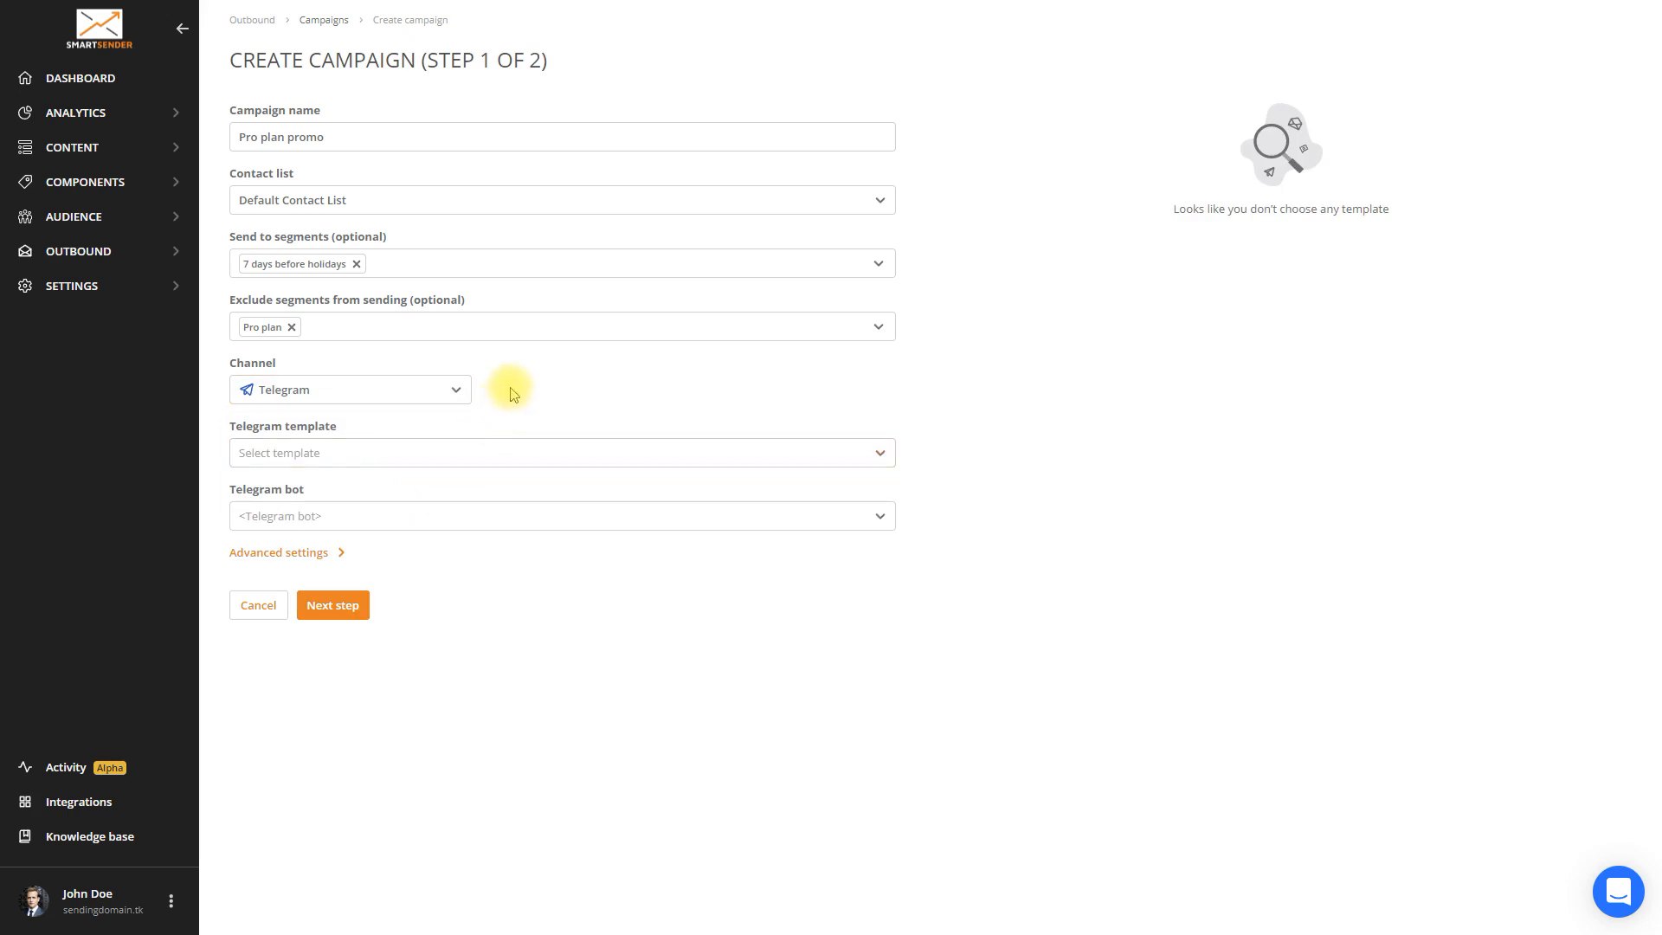
{"action": "left_click", "coordinate": [491, 454]}
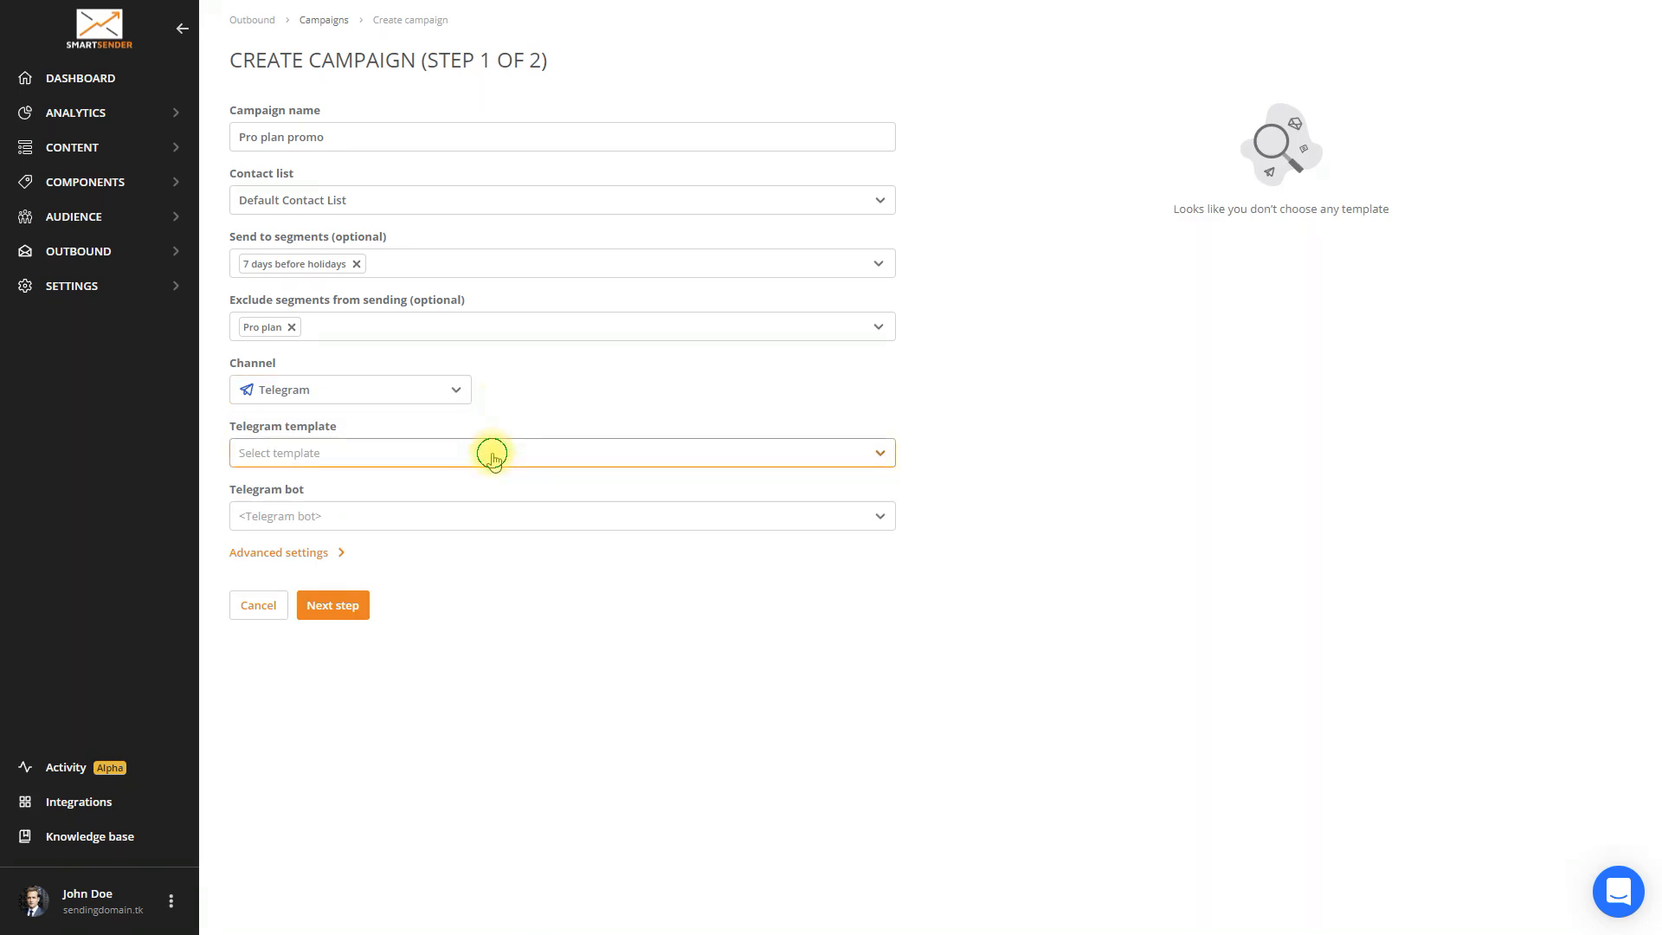
{"action": "left_click", "coordinate": [475, 571]}
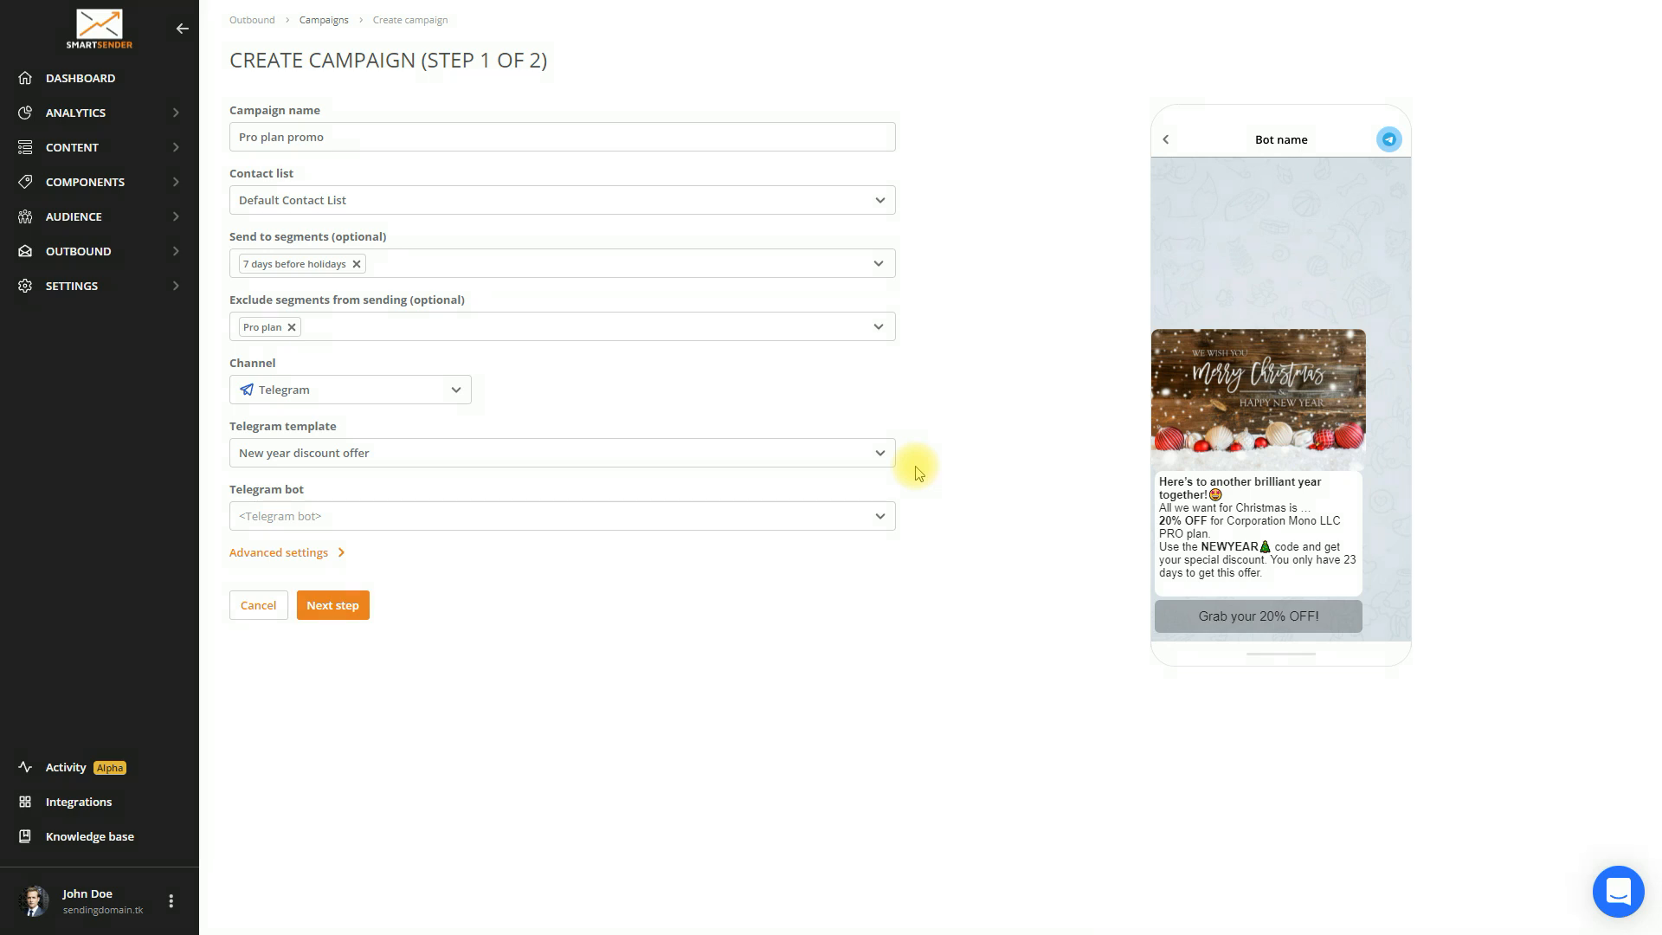
{"action": "left_click", "coordinate": [848, 514]}
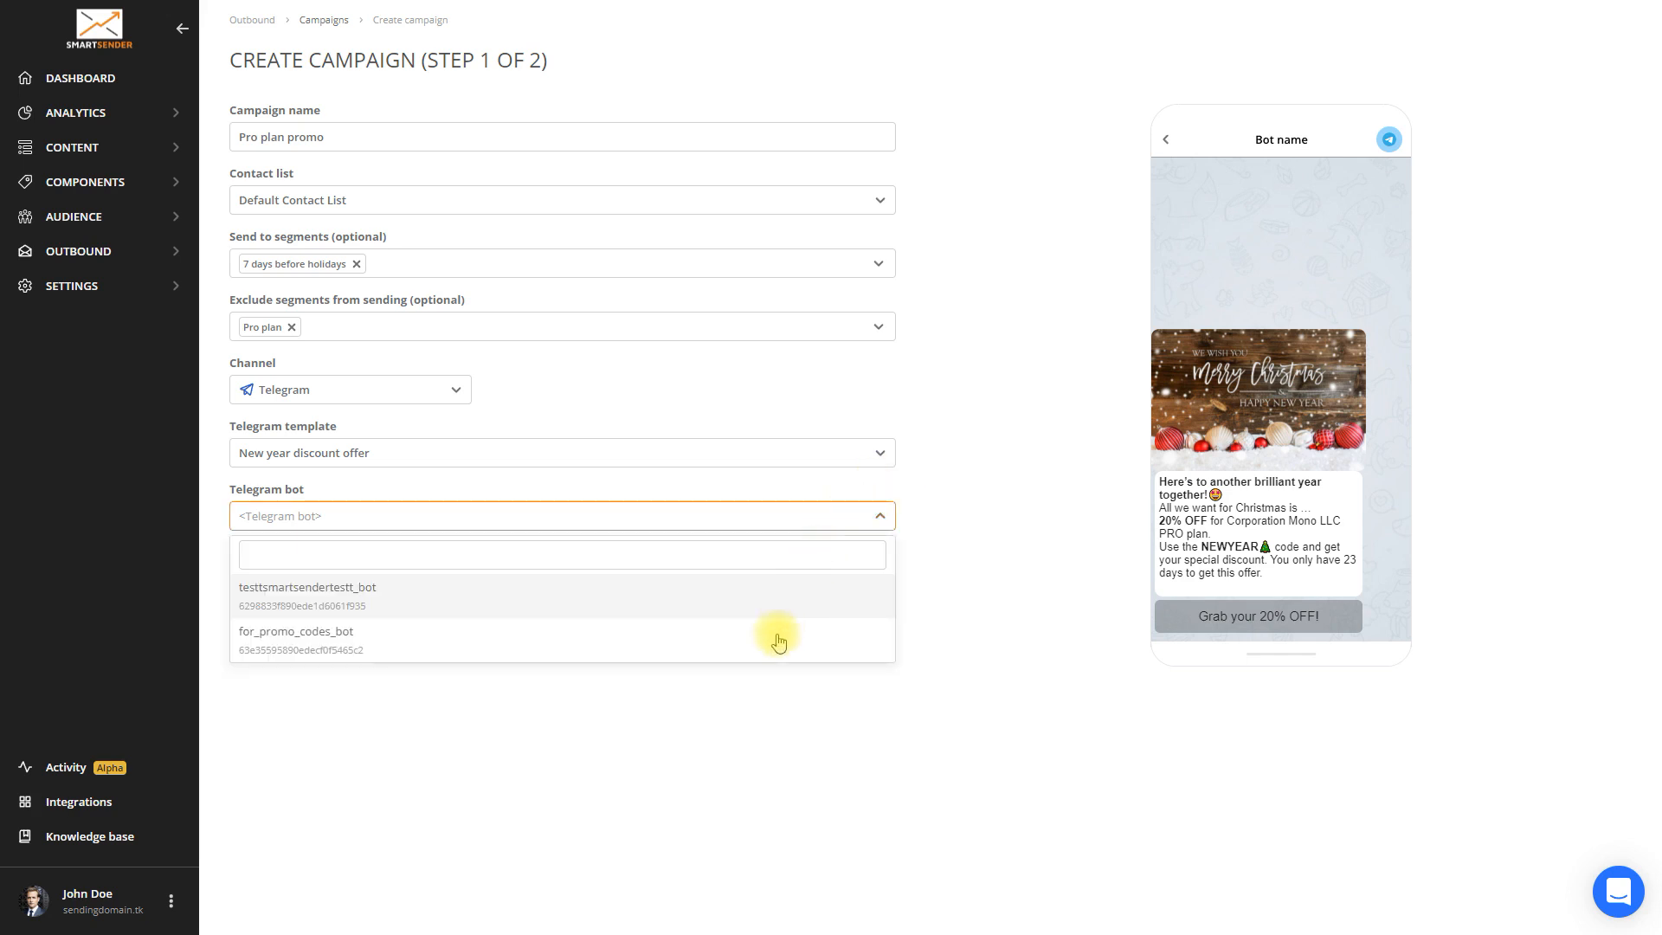
{"action": "left_click", "coordinate": [779, 638]}
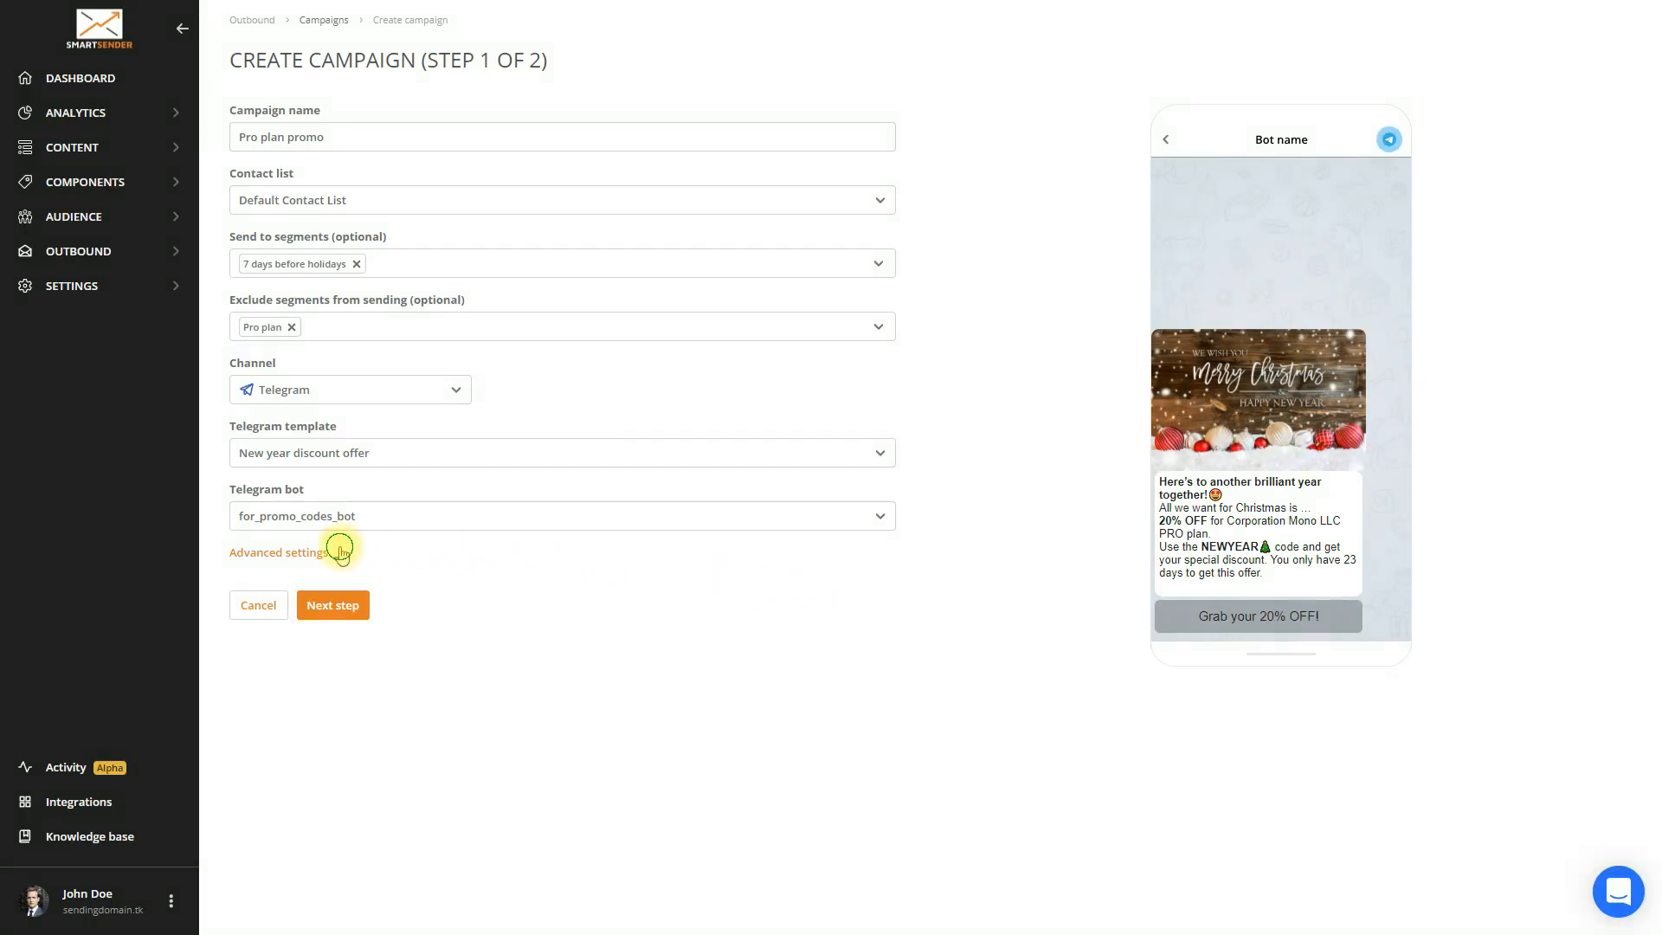
Add tag1 and tag2 to the campaign in the advanced settings and proceed to the launch settings.
{"action": "left_click", "coordinate": [337, 551]}
{"action": "left_click", "coordinate": [328, 599]}
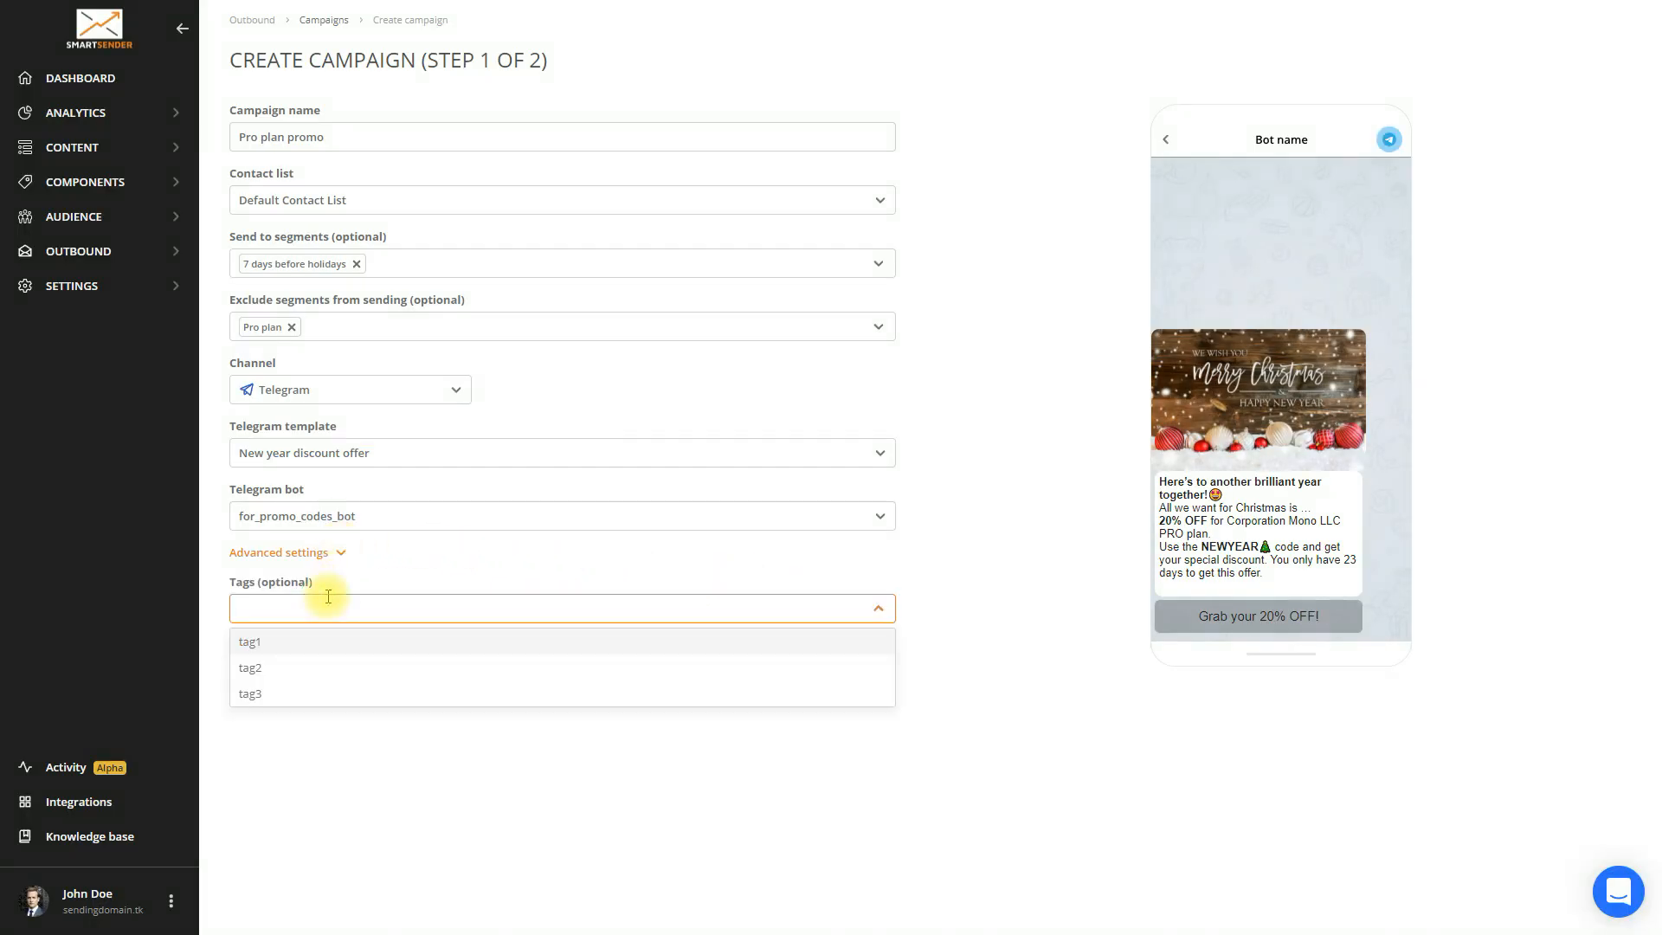
{"action": "left_click", "coordinate": [325, 641]}
{"action": "left_click", "coordinate": [336, 604]}
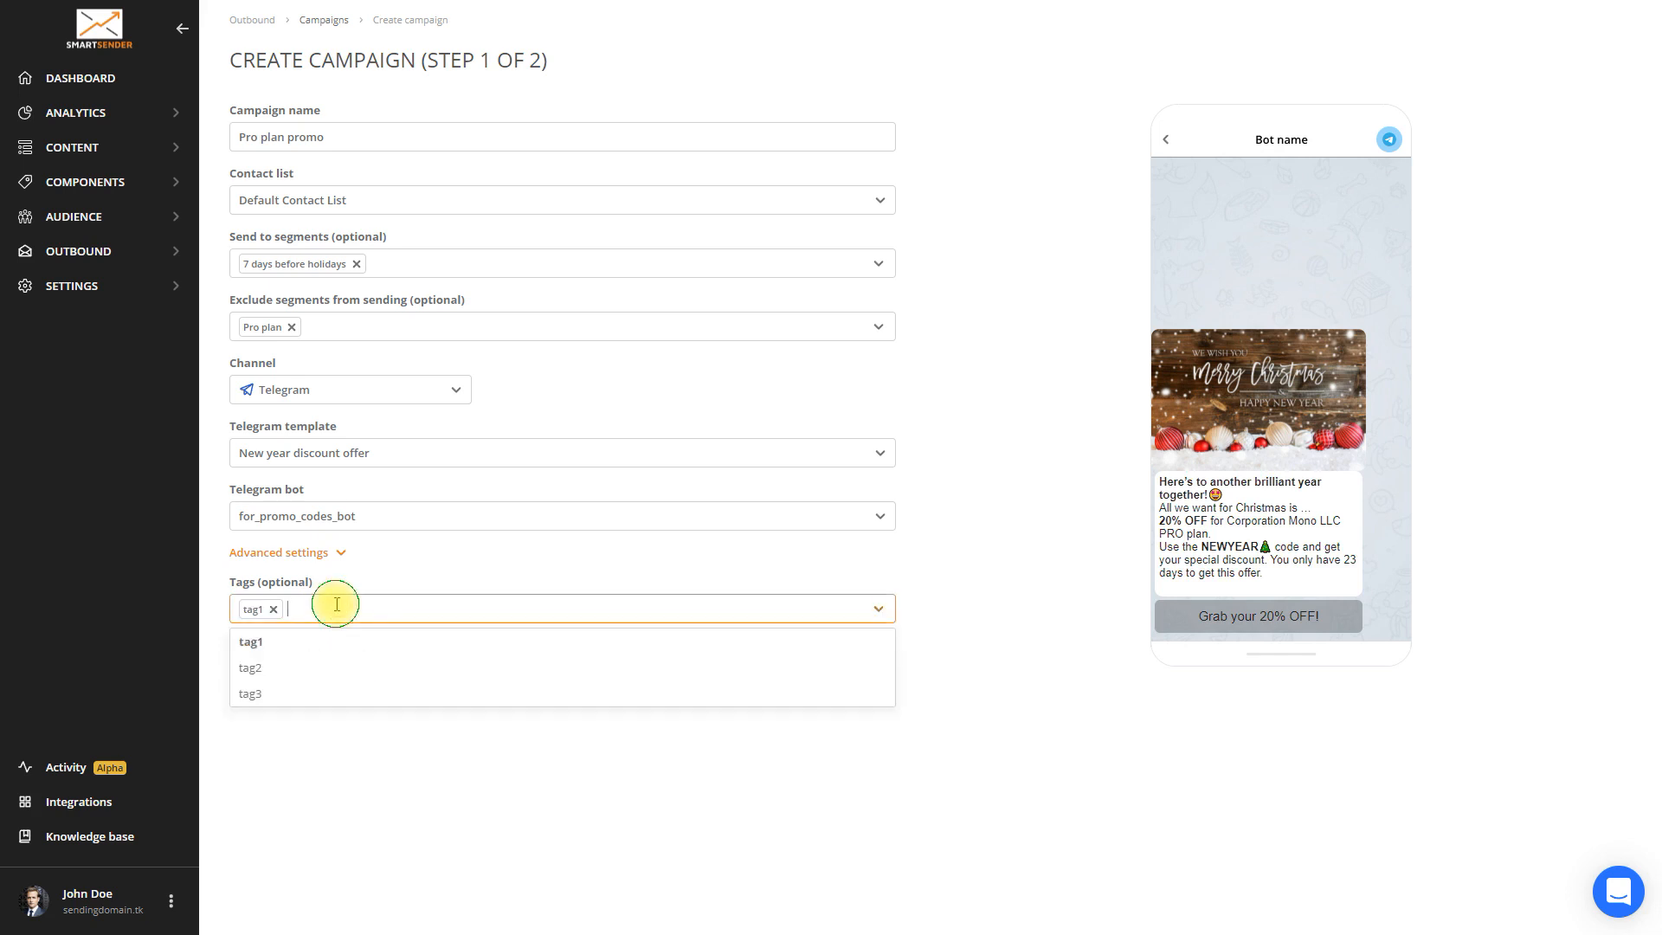
{"action": "left_click", "coordinate": [340, 668]}
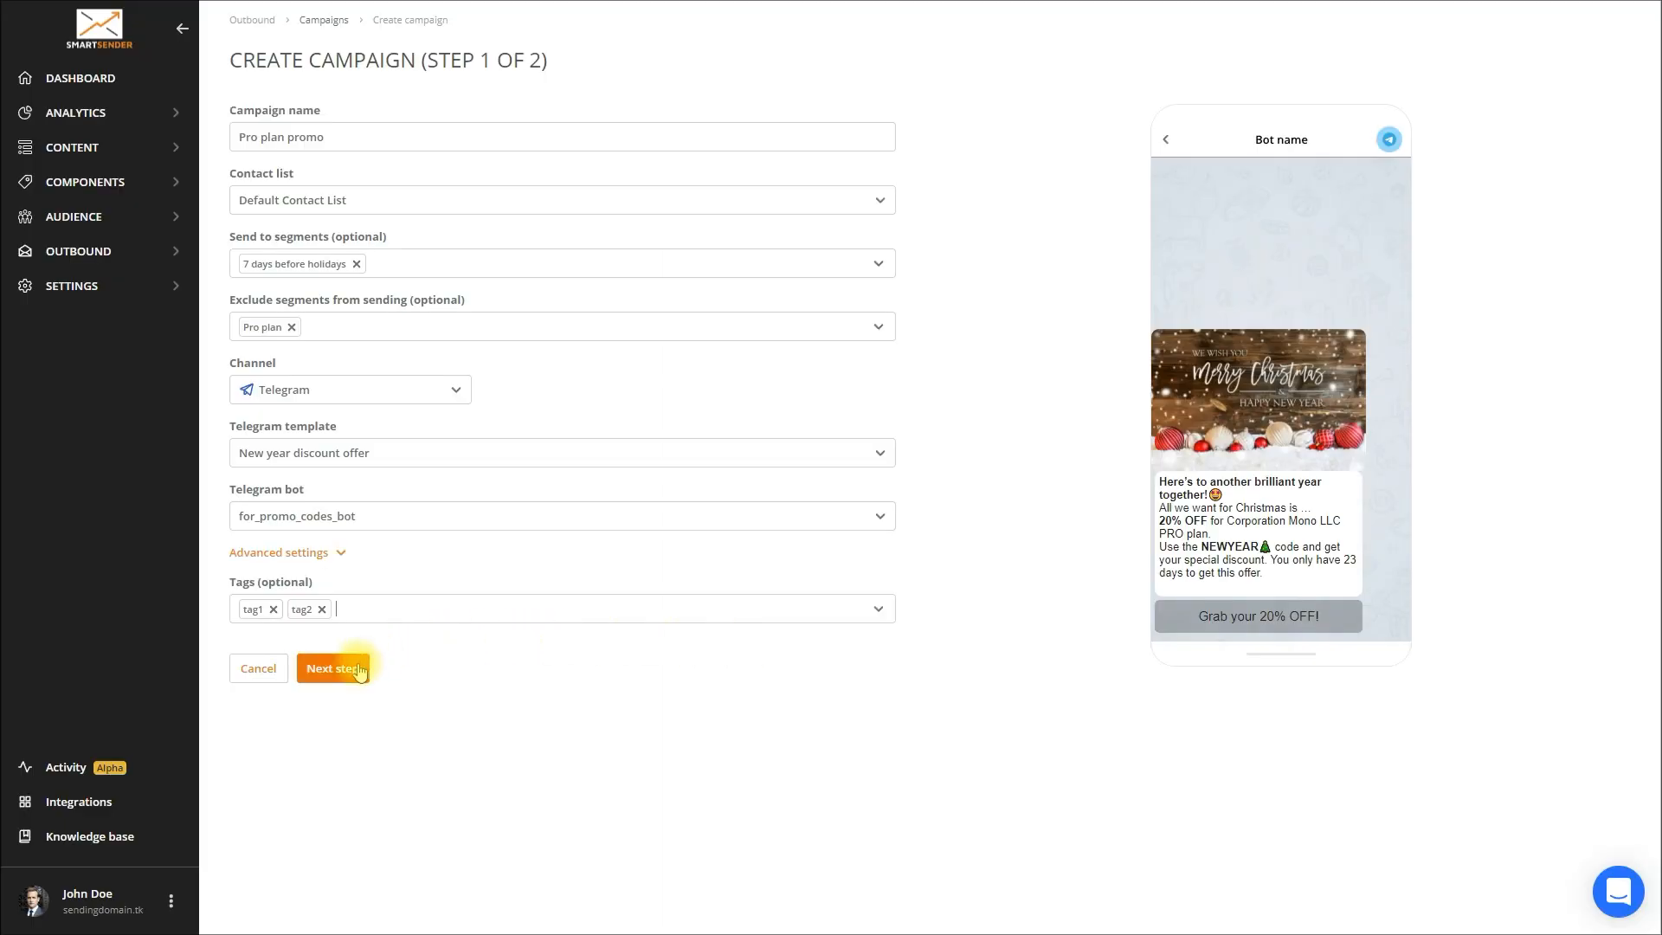
{"action": "left_click", "coordinate": [356, 668]}
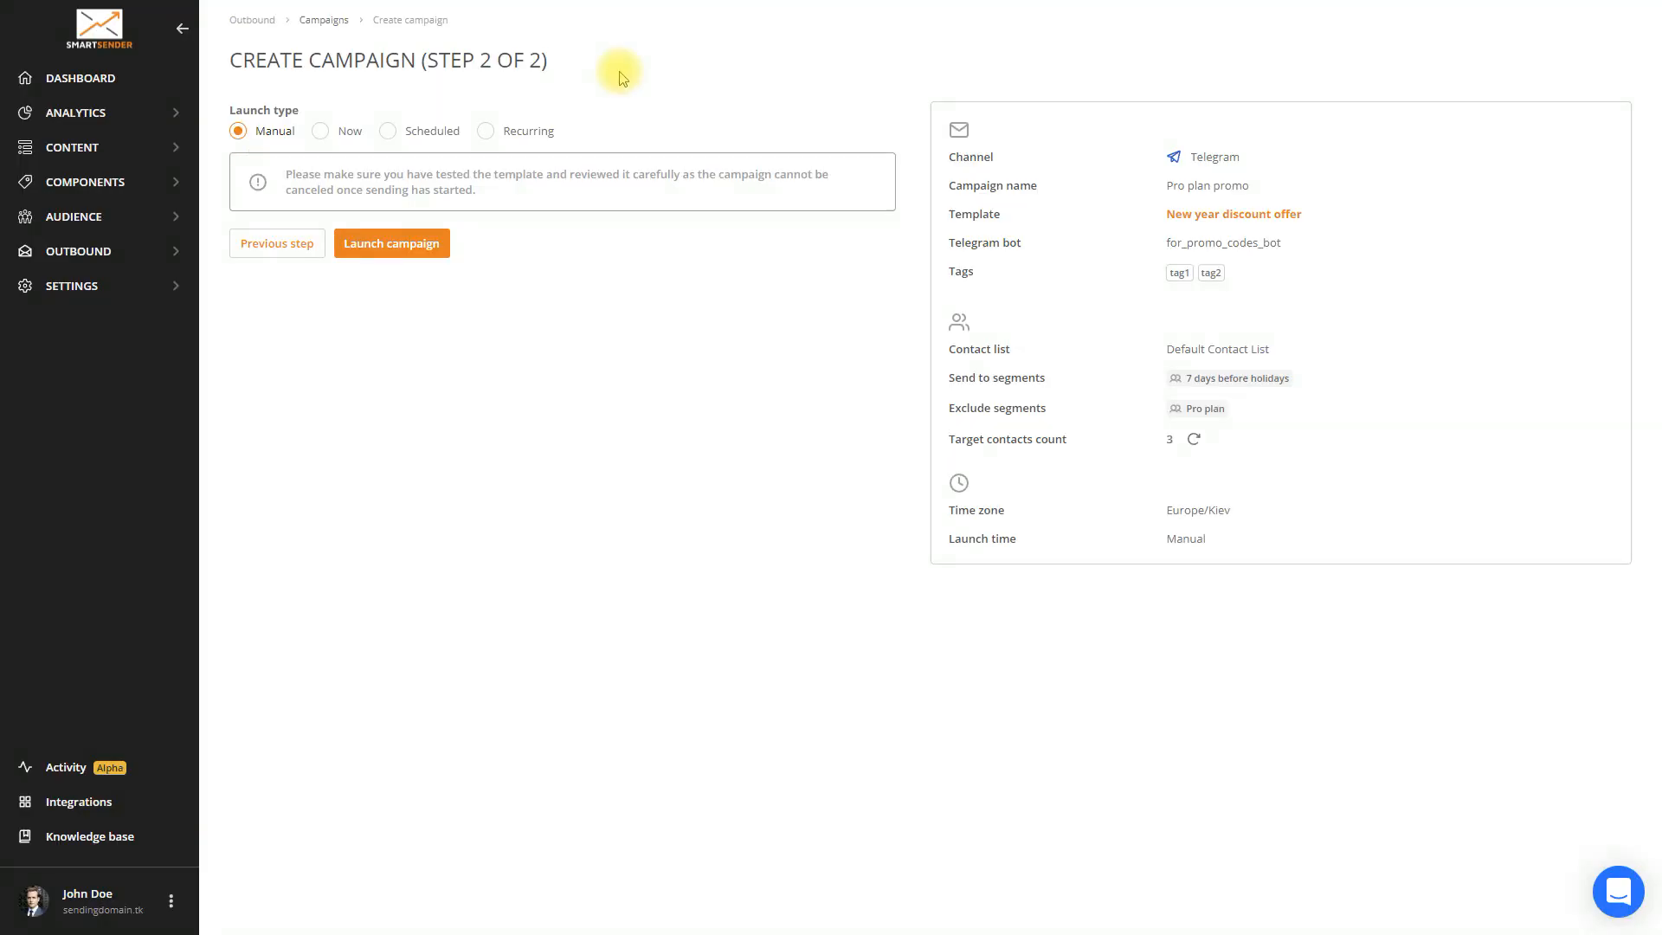
Save the campaign with the Manual launch type and start Pro plan promo from the campaigns list.
{"action": "left_click", "coordinate": [429, 245]}
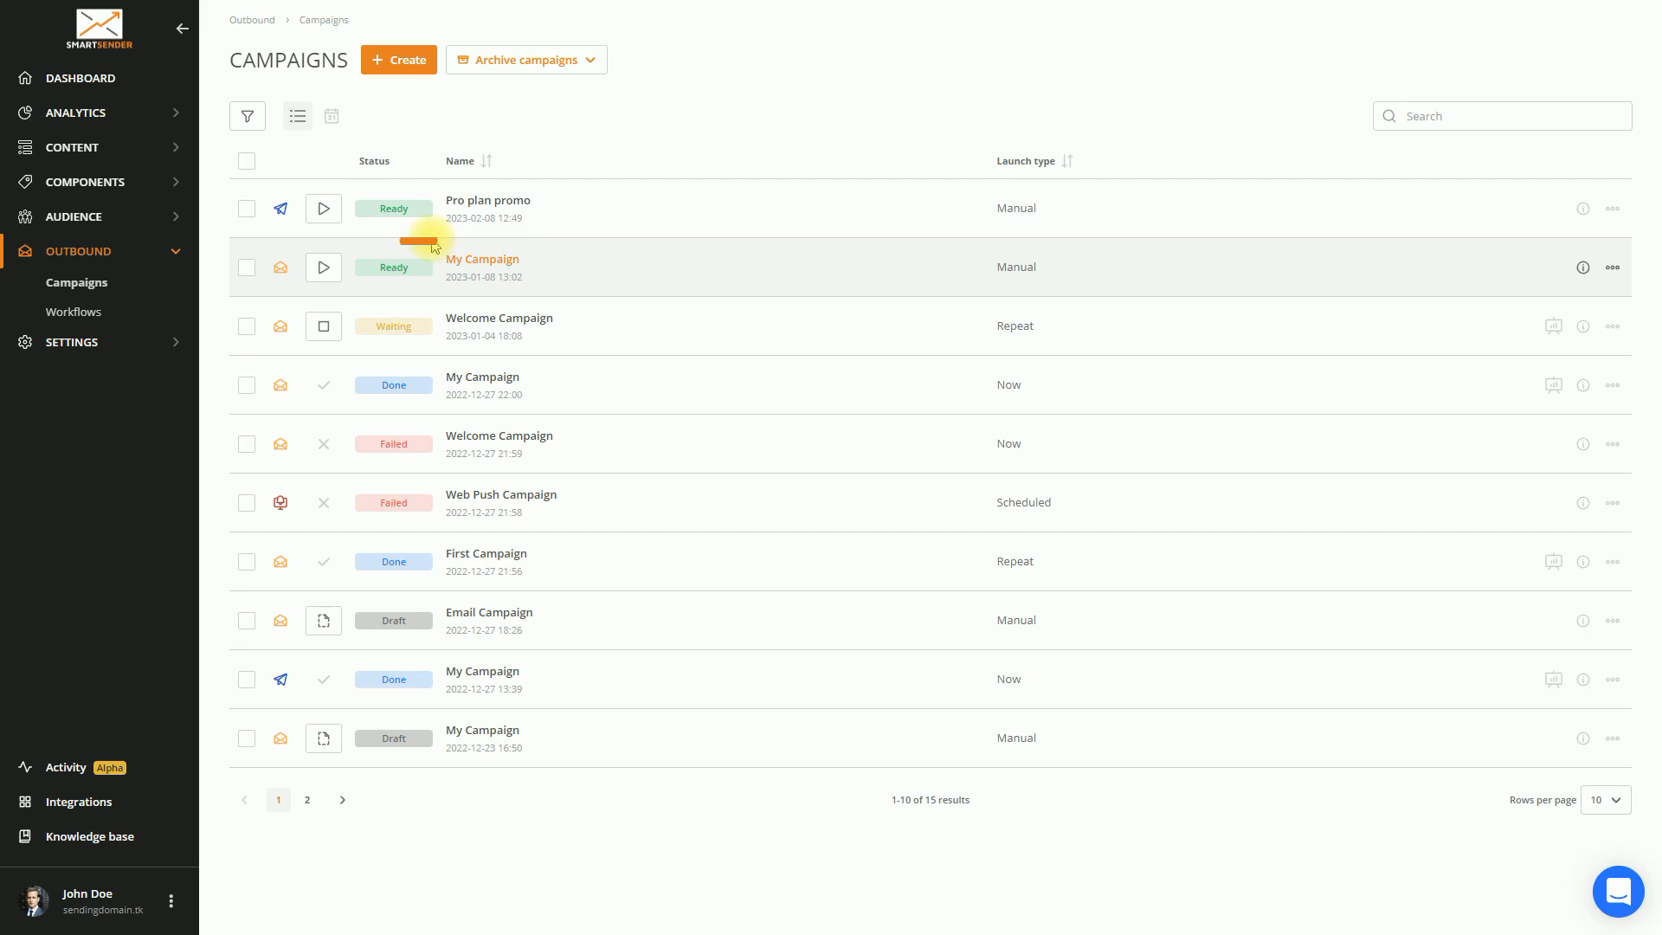
{"action": "left_click", "coordinate": [325, 210]}
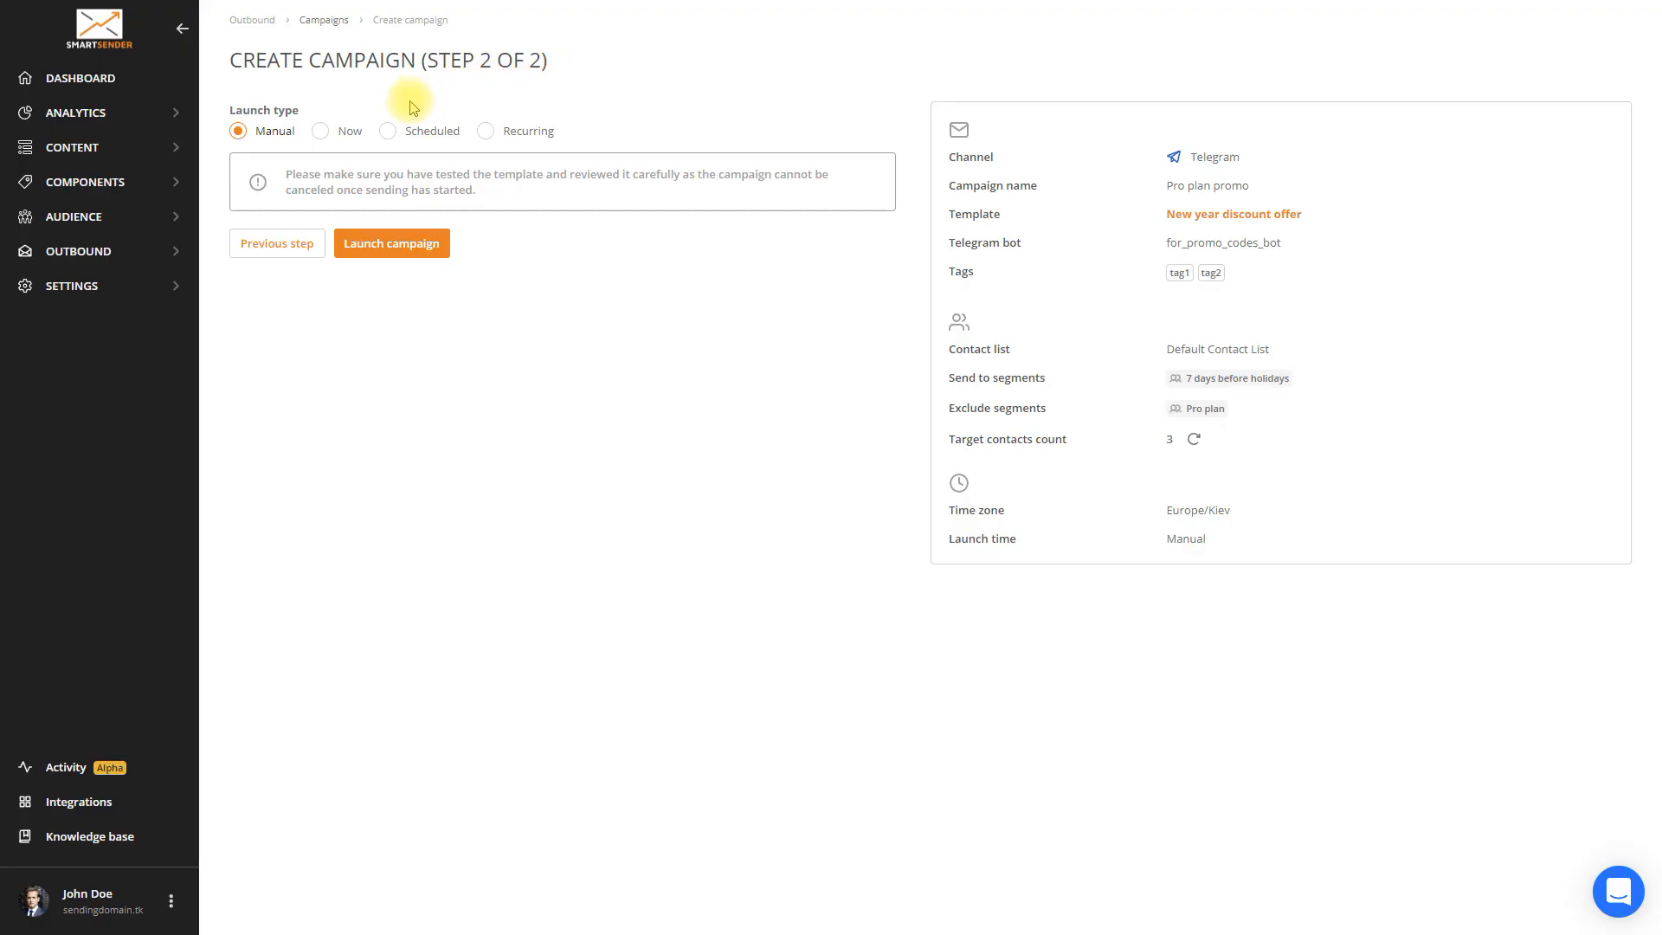
Set the campaign's launch type to Now and launch it.
{"action": "left_click", "coordinate": [320, 131]}
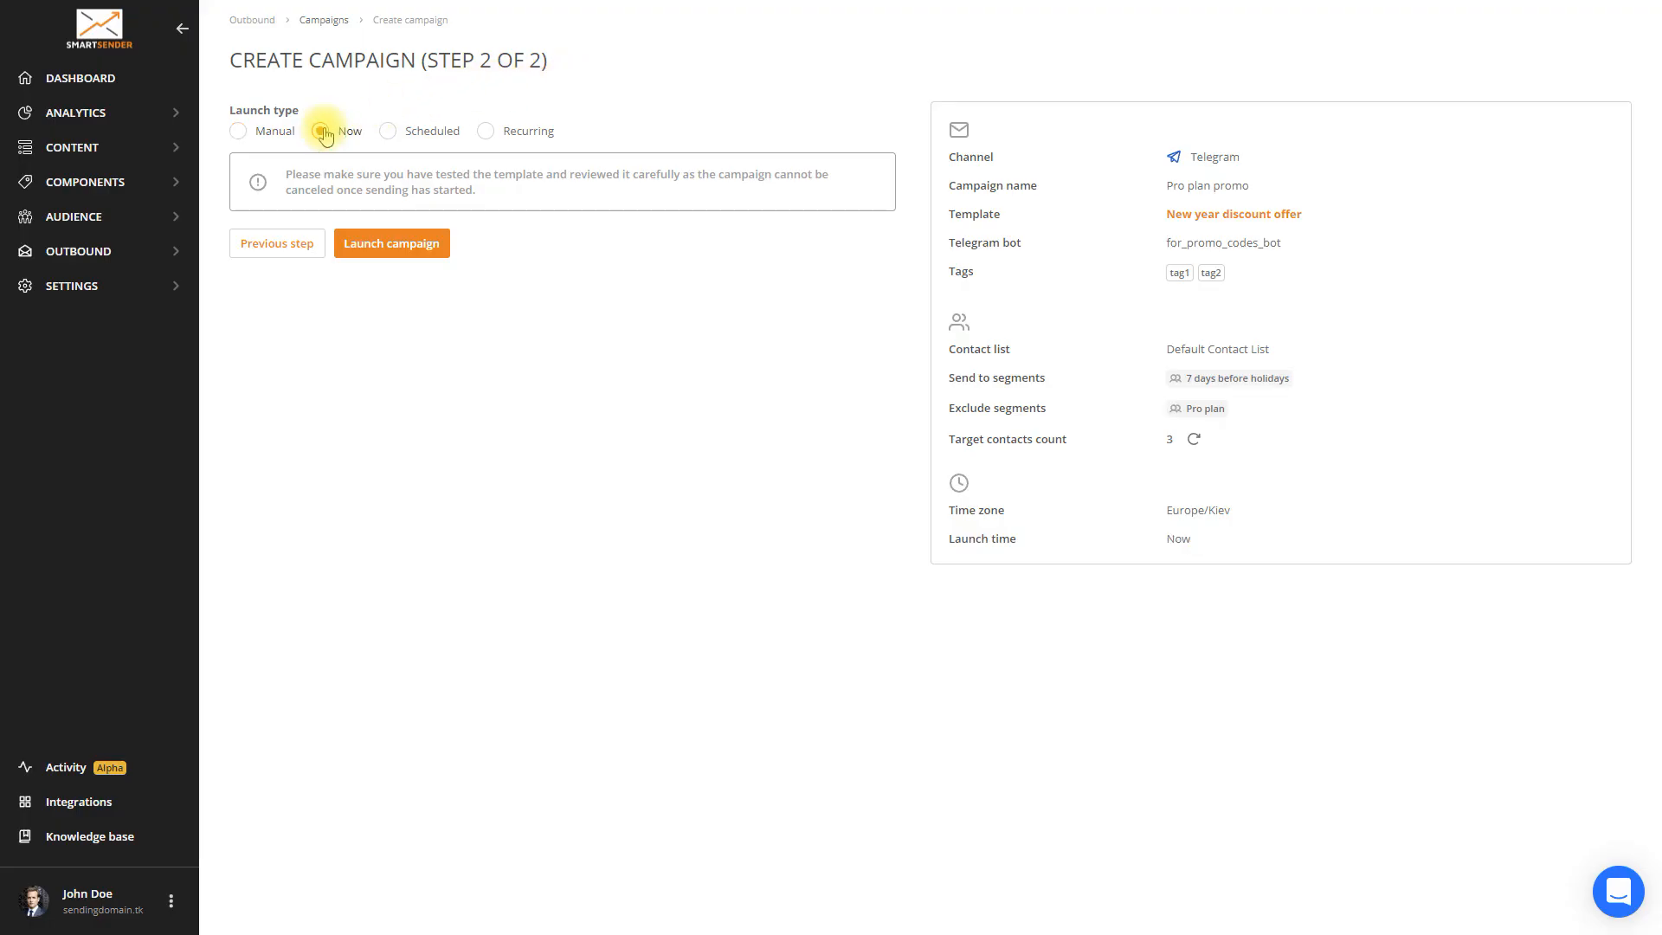
{"action": "left_click", "coordinate": [432, 248]}
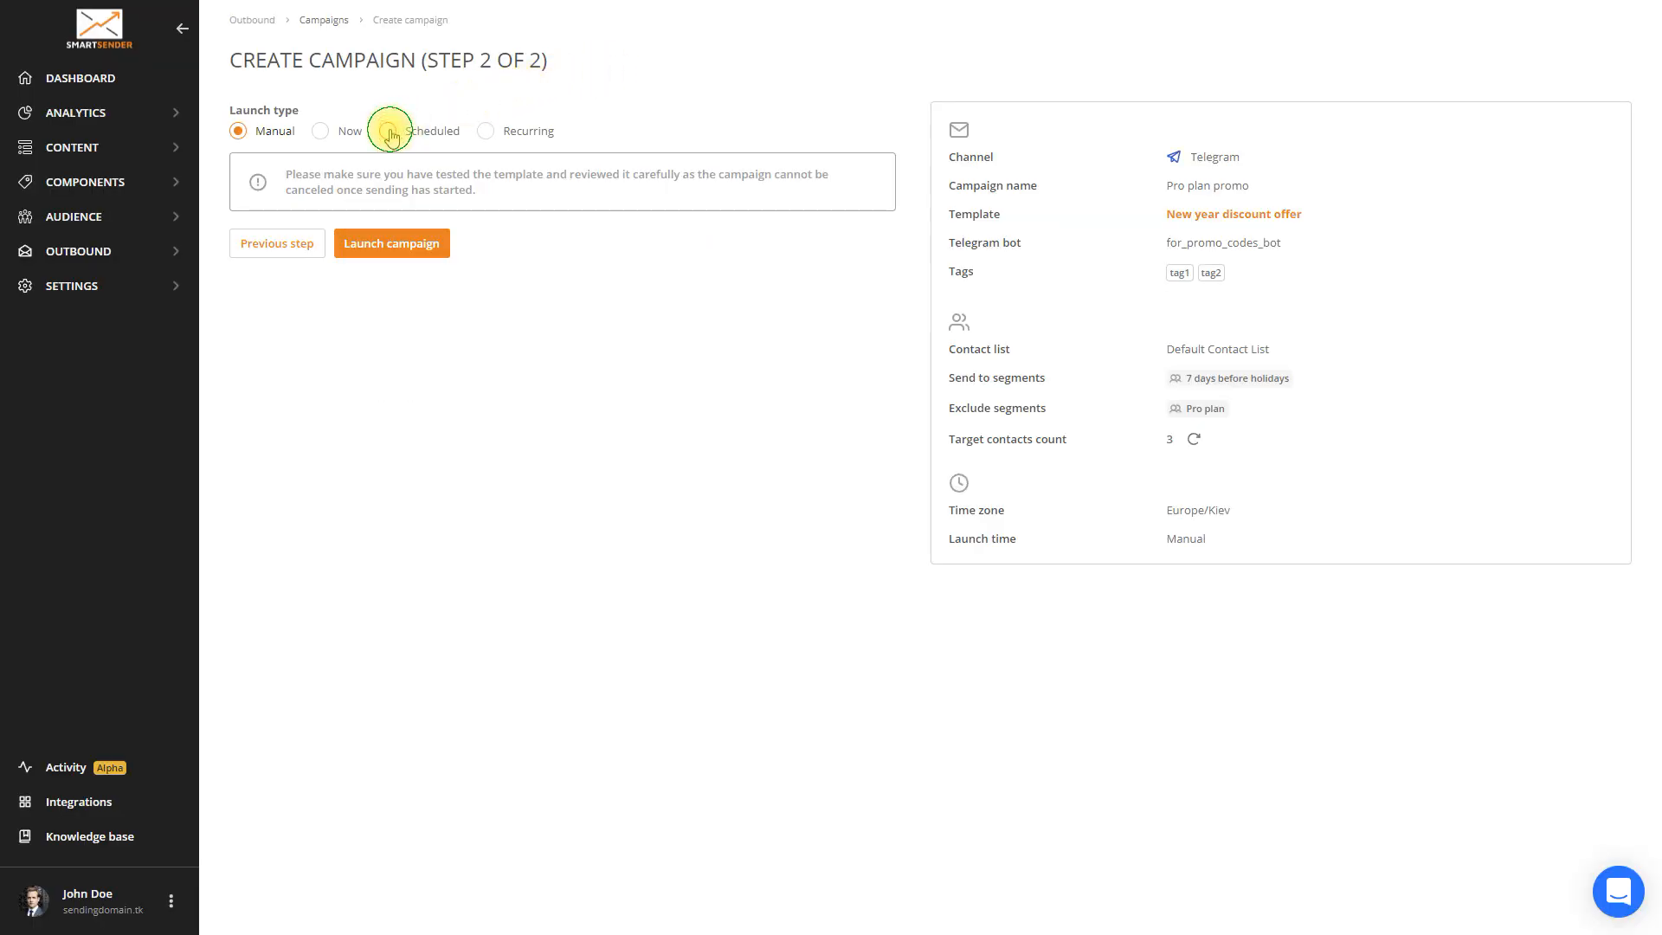
Schedule the campaign to be sent on 2023-02-24 at 19:00 and launch it.
{"action": "left_click", "coordinate": [387, 130]}
{"action": "left_click", "coordinate": [314, 218]}
{"action": "left_click", "coordinate": [368, 373]}
{"action": "left_click", "coordinate": [416, 441]}
{"action": "left_click", "coordinate": [401, 219]}
{"action": "scroll", "coordinate": [400, 372], "scroll_direction": "down", "scroll_amount": 10}
{"action": "left_click", "coordinate": [388, 376]}
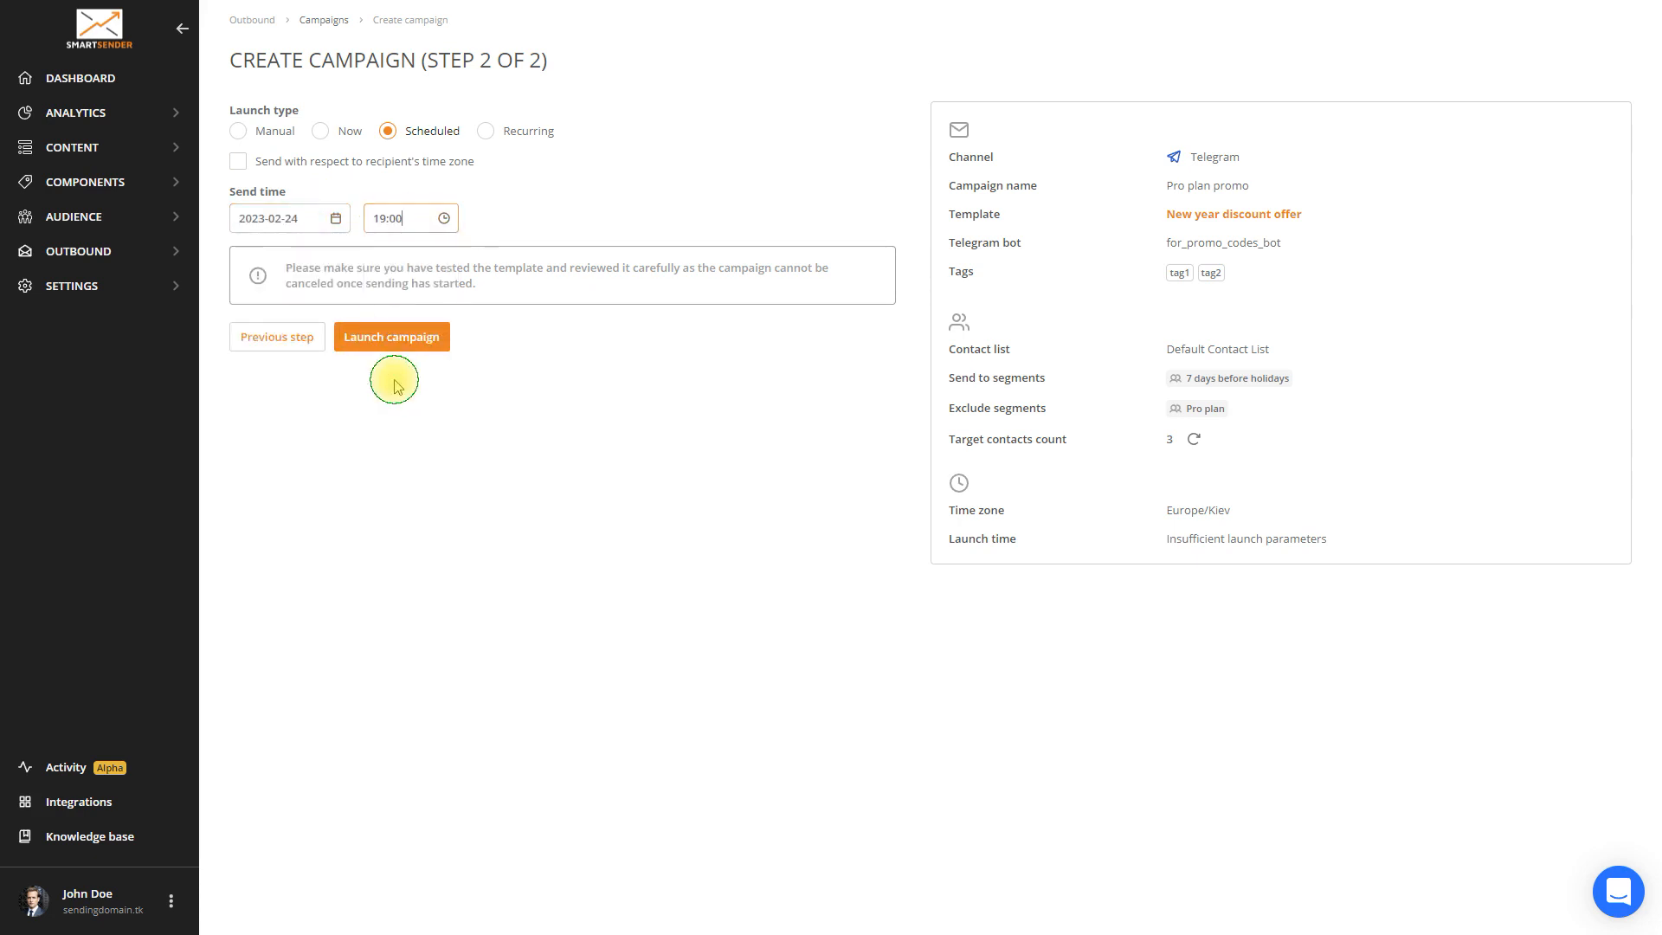
{"action": "left_click", "coordinate": [411, 335]}
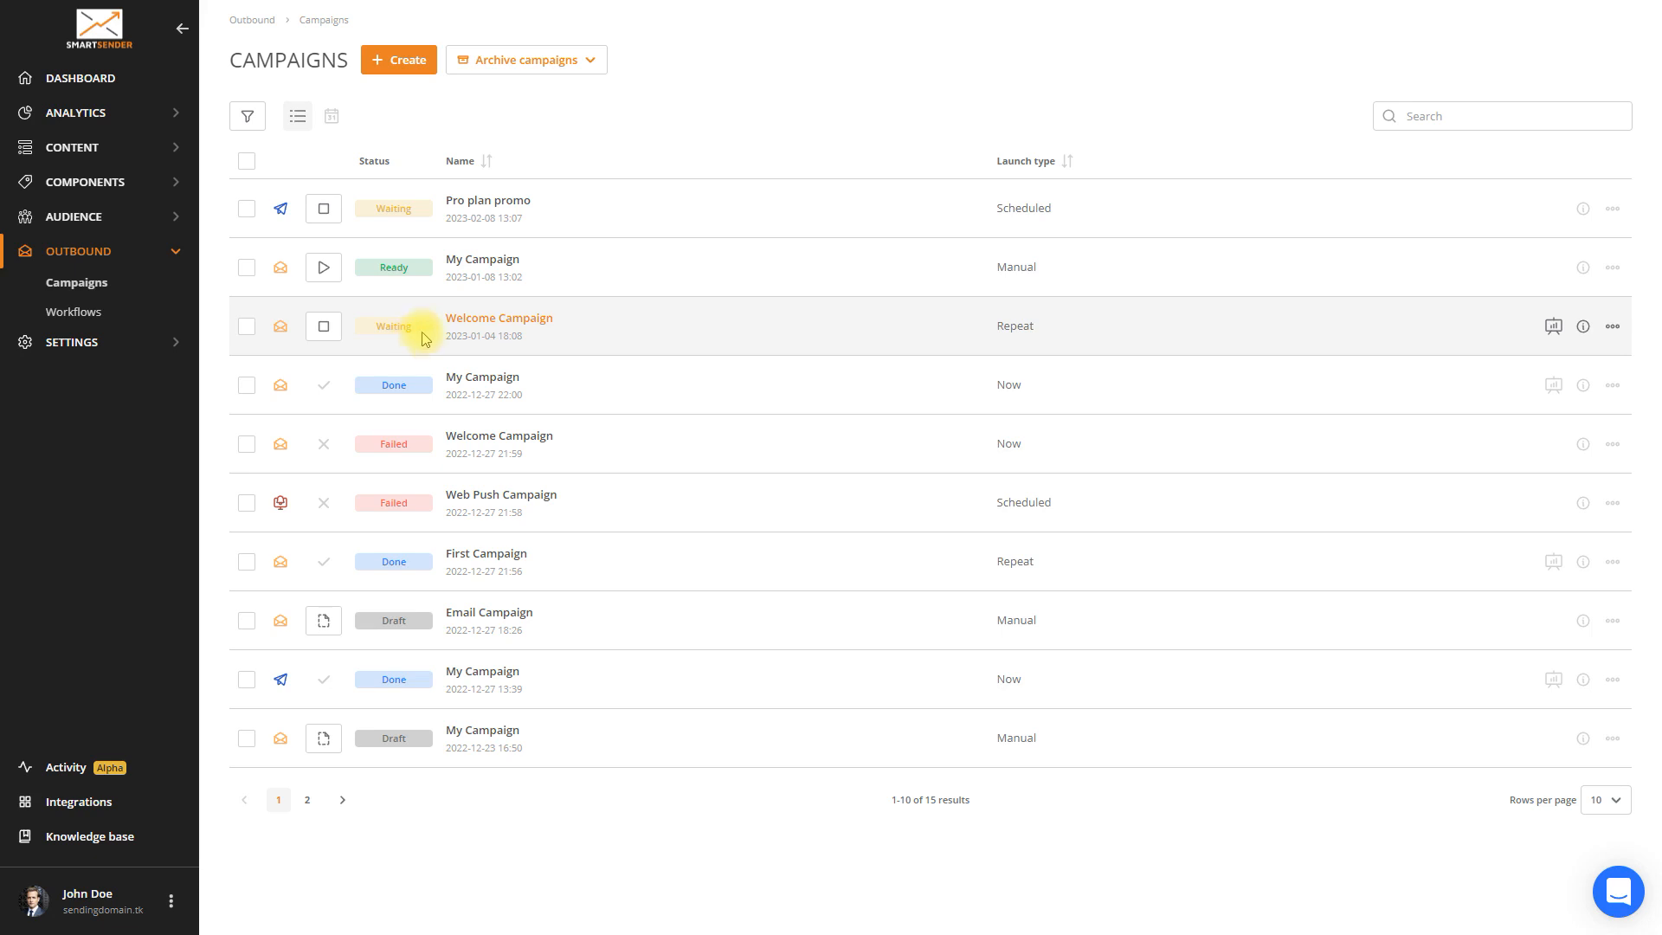
Enable sending with respect to the recipient's time zone for the scheduled launch.
{"action": "left_click", "coordinate": [511, 210]}
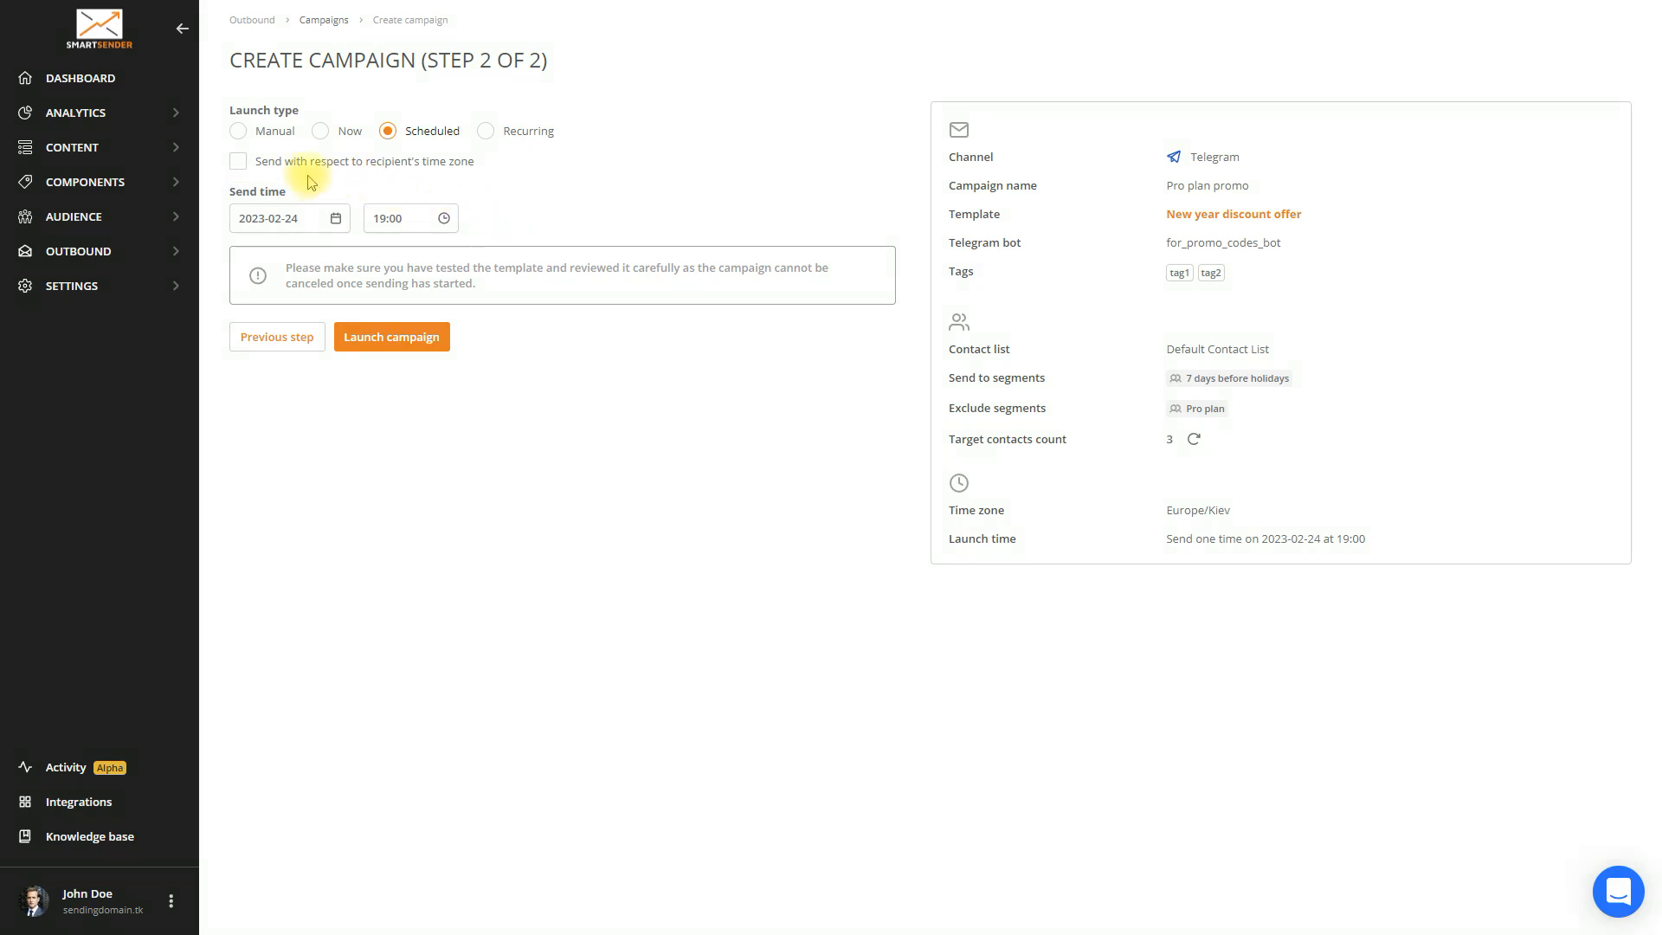
{"action": "left_click", "coordinate": [240, 163]}
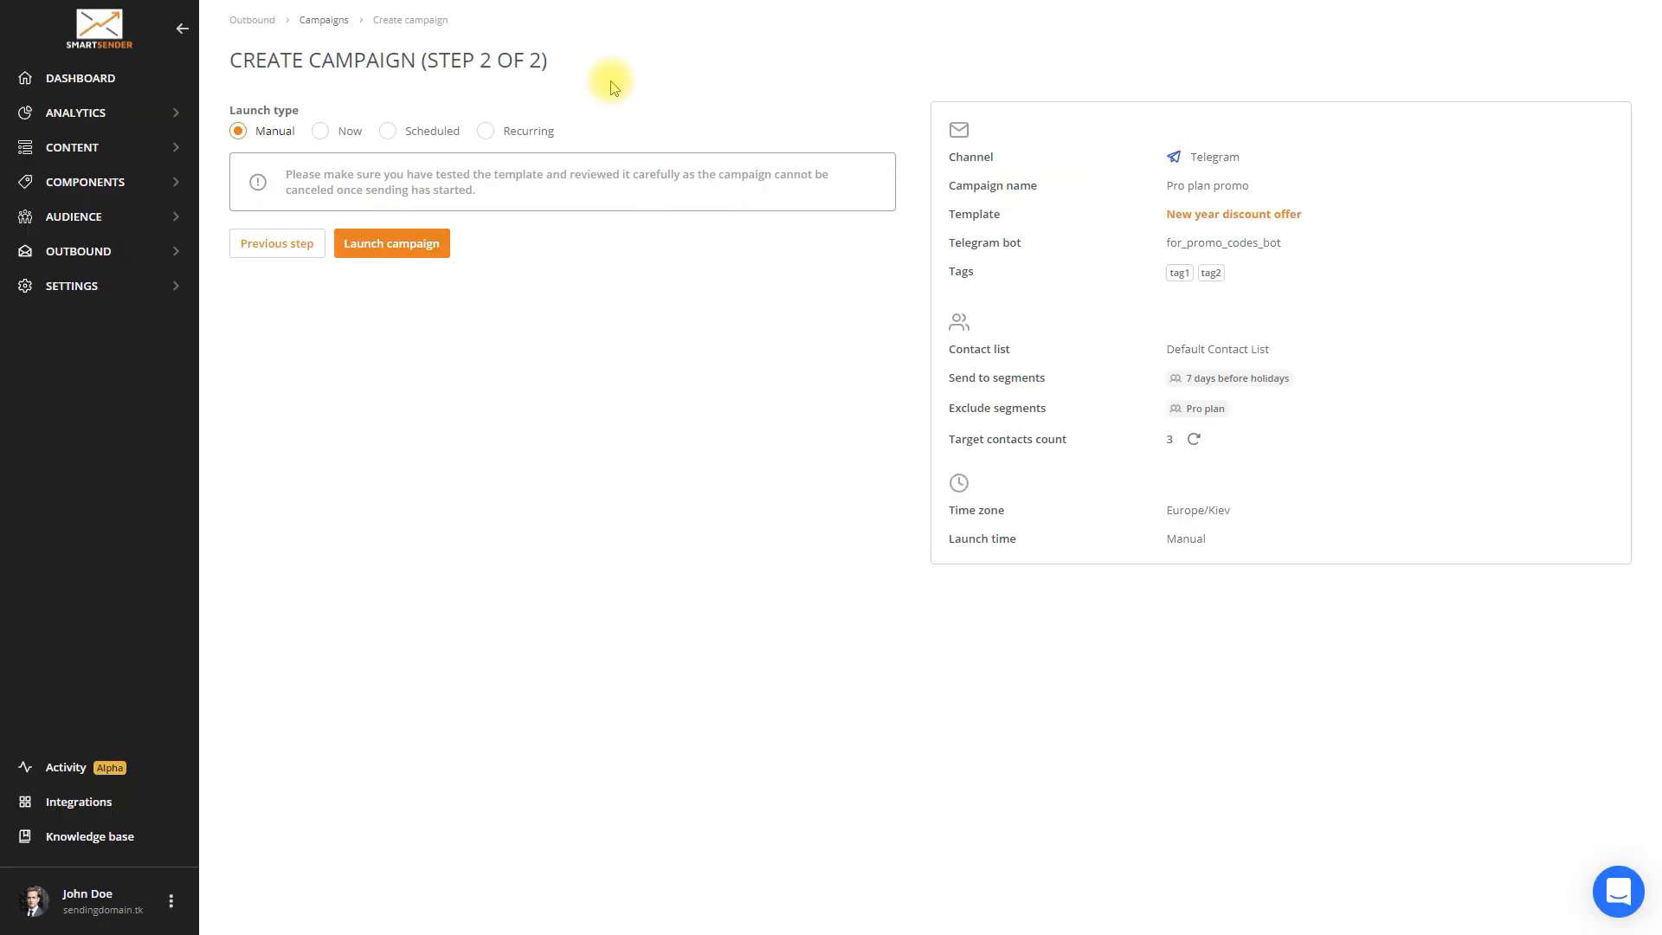
Set up a recurring launch that respects the recipient's time zone, starting on 2023-02-17 at 17:00.
{"action": "left_click", "coordinate": [486, 130]}
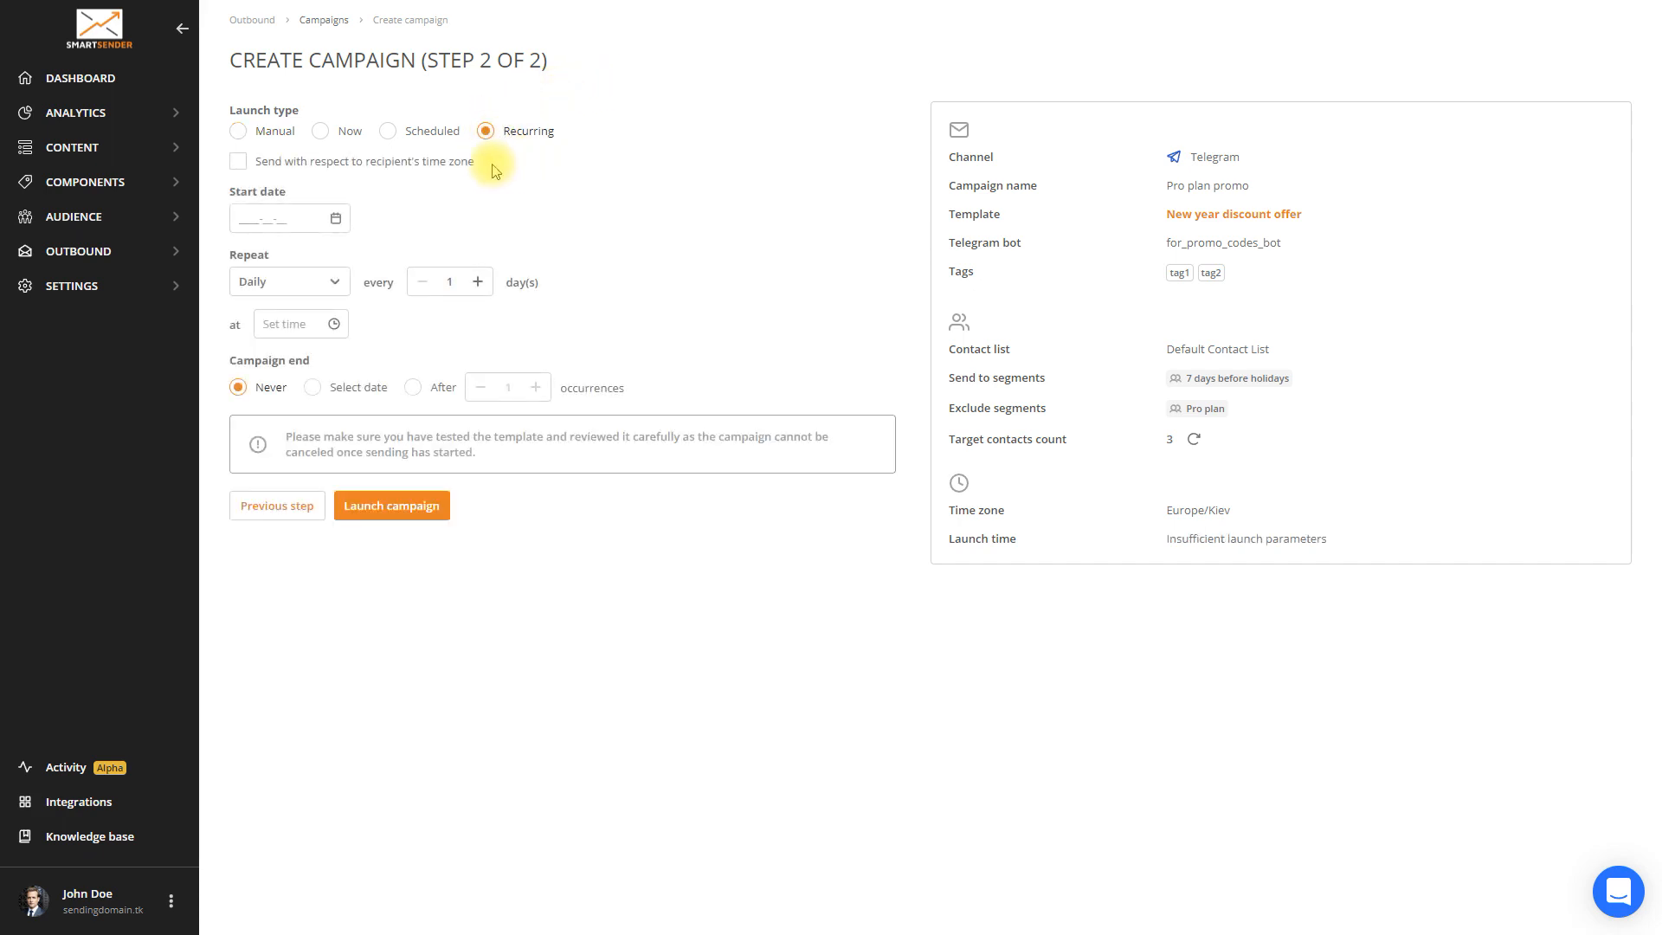
{"action": "left_click", "coordinate": [238, 161]}
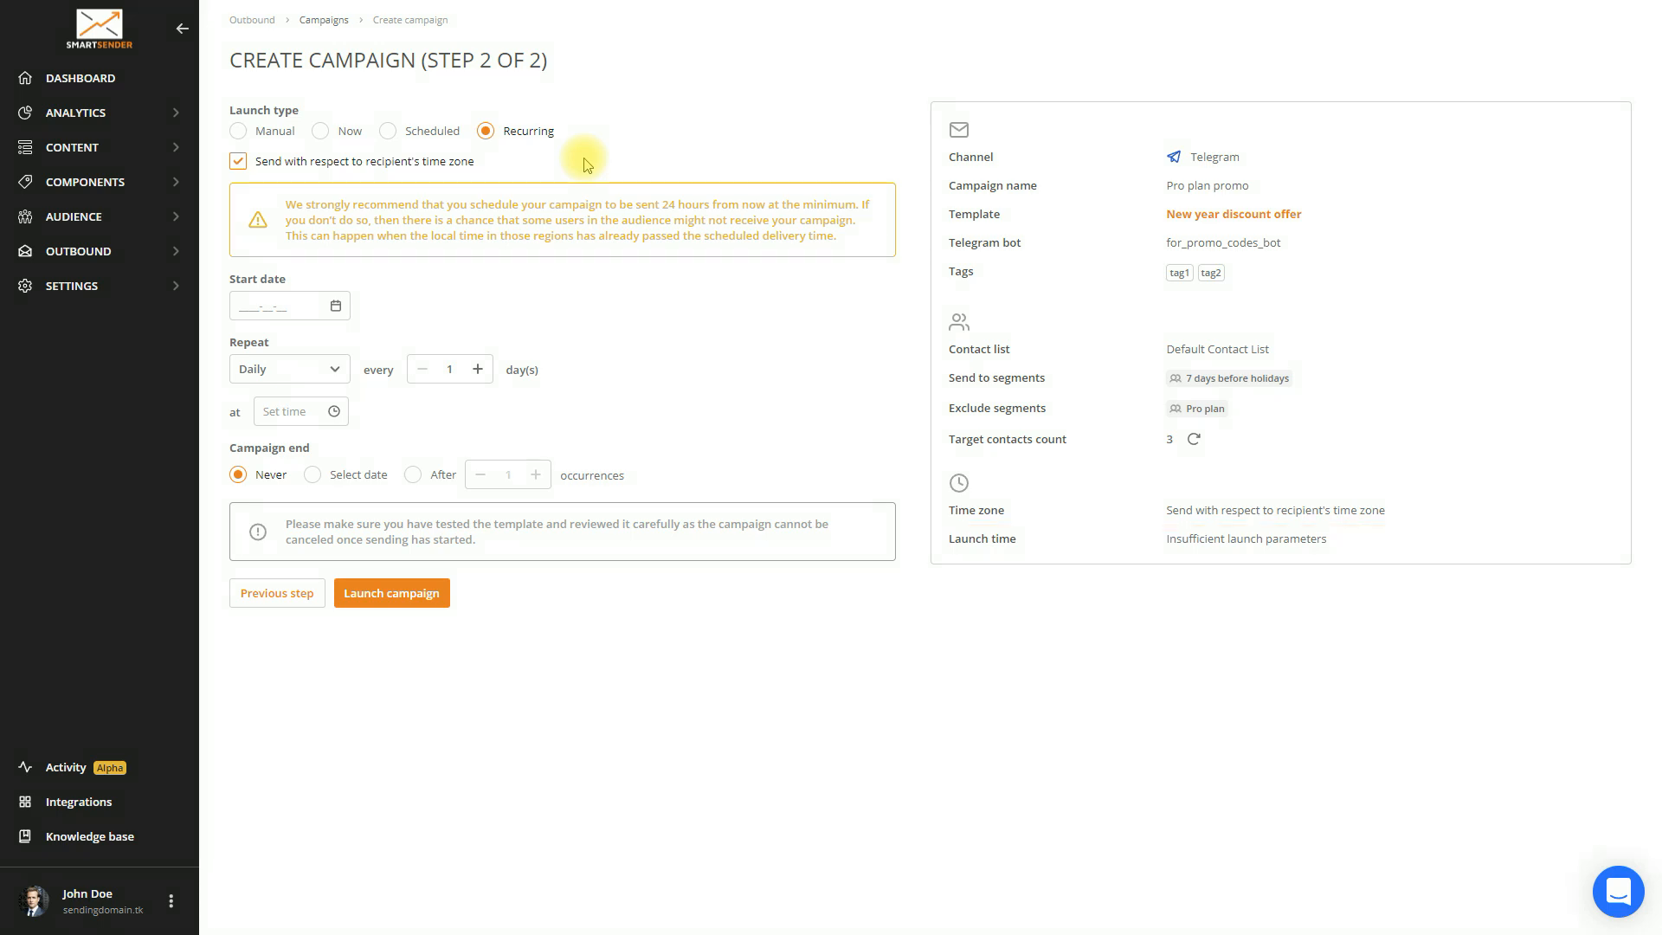
{"action": "left_click", "coordinate": [289, 305]}
{"action": "left_click", "coordinate": [368, 442]}
{"action": "left_click", "coordinate": [416, 527]}
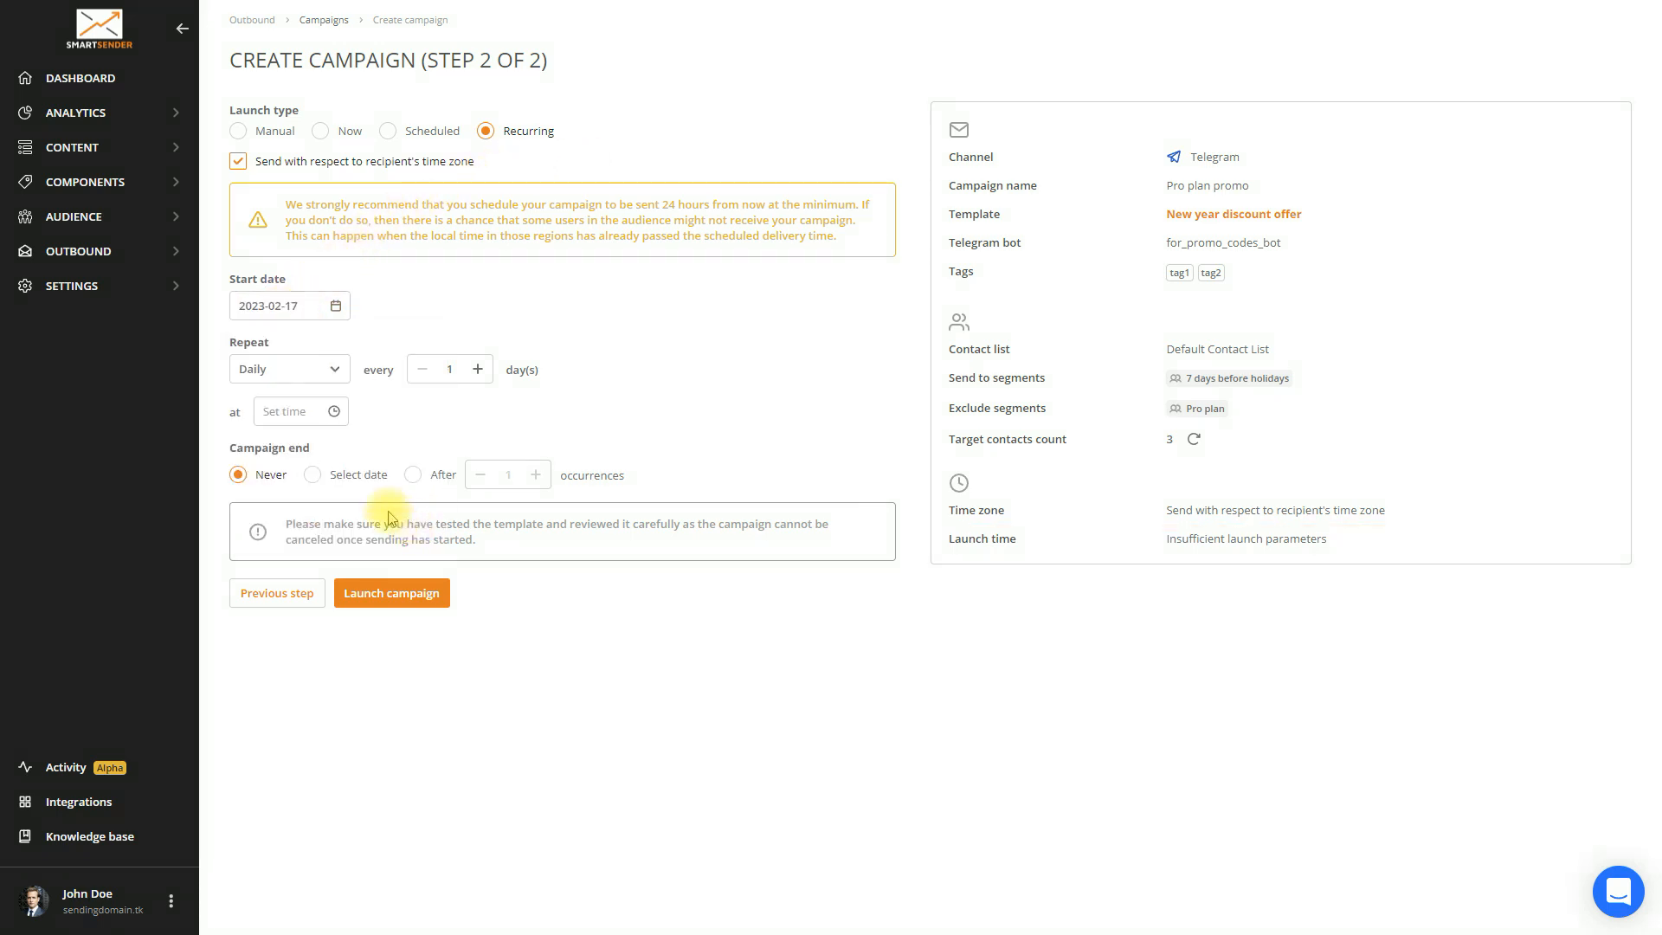
{"action": "left_click", "coordinate": [311, 411]}
{"action": "scroll", "coordinate": [286, 519], "scroll_direction": "down", "scroll_amount": 5}
{"action": "left_click", "coordinate": [286, 538]}
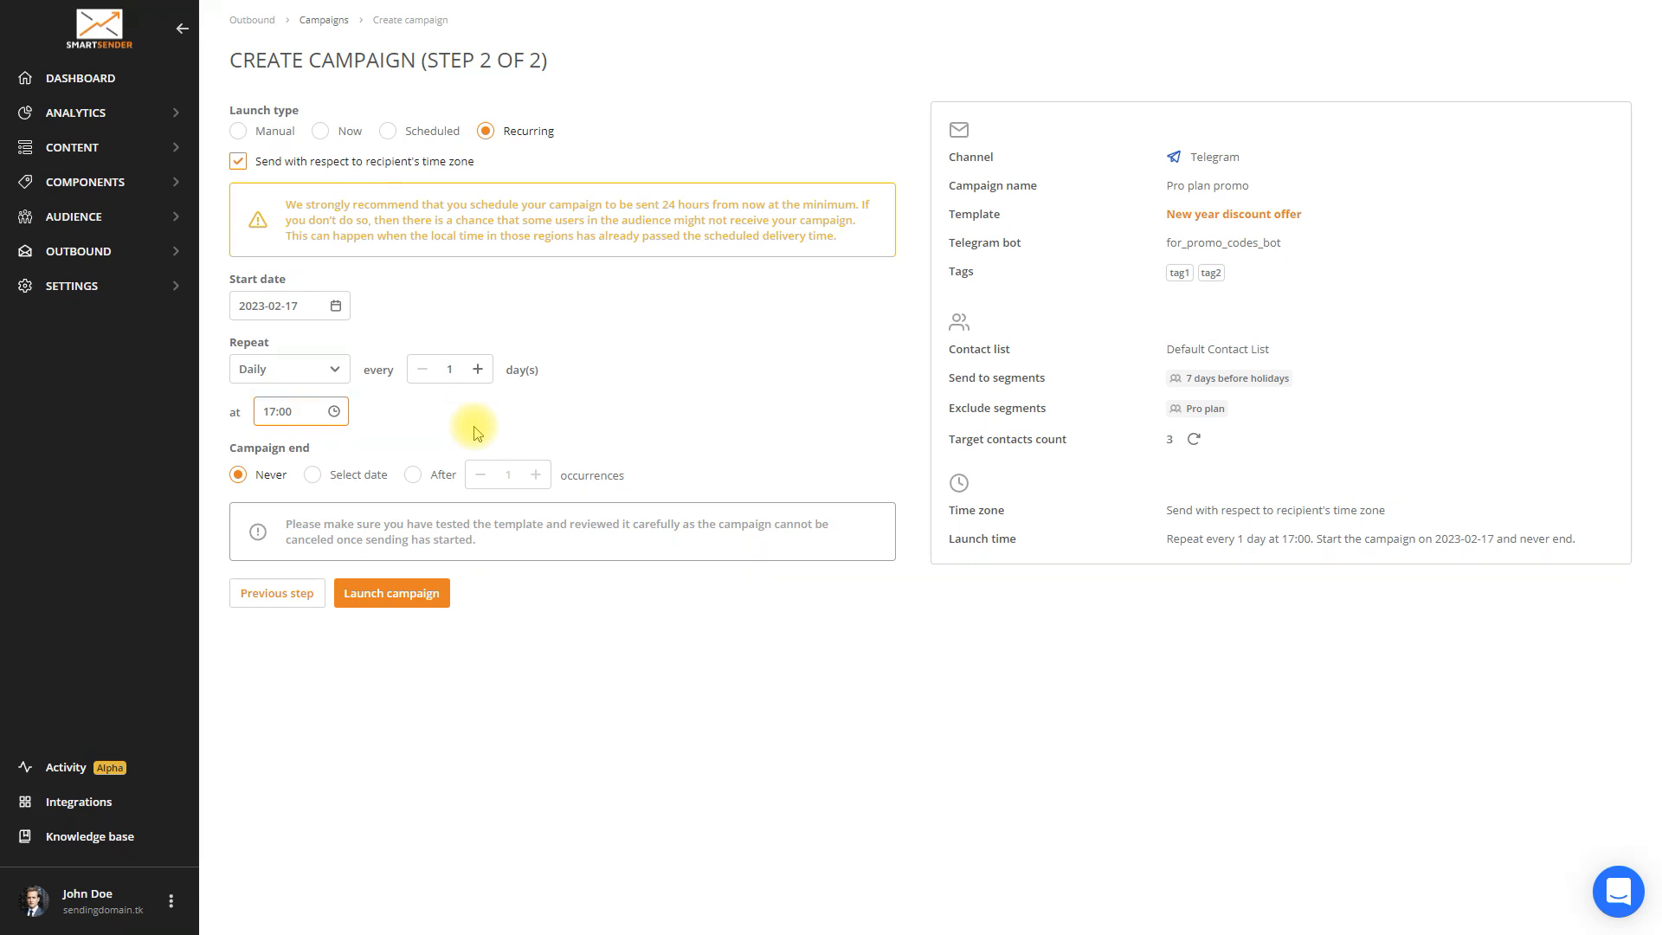
Set the campaign to repeat daily, every 6 days.
{"action": "left_click", "coordinate": [338, 370]}
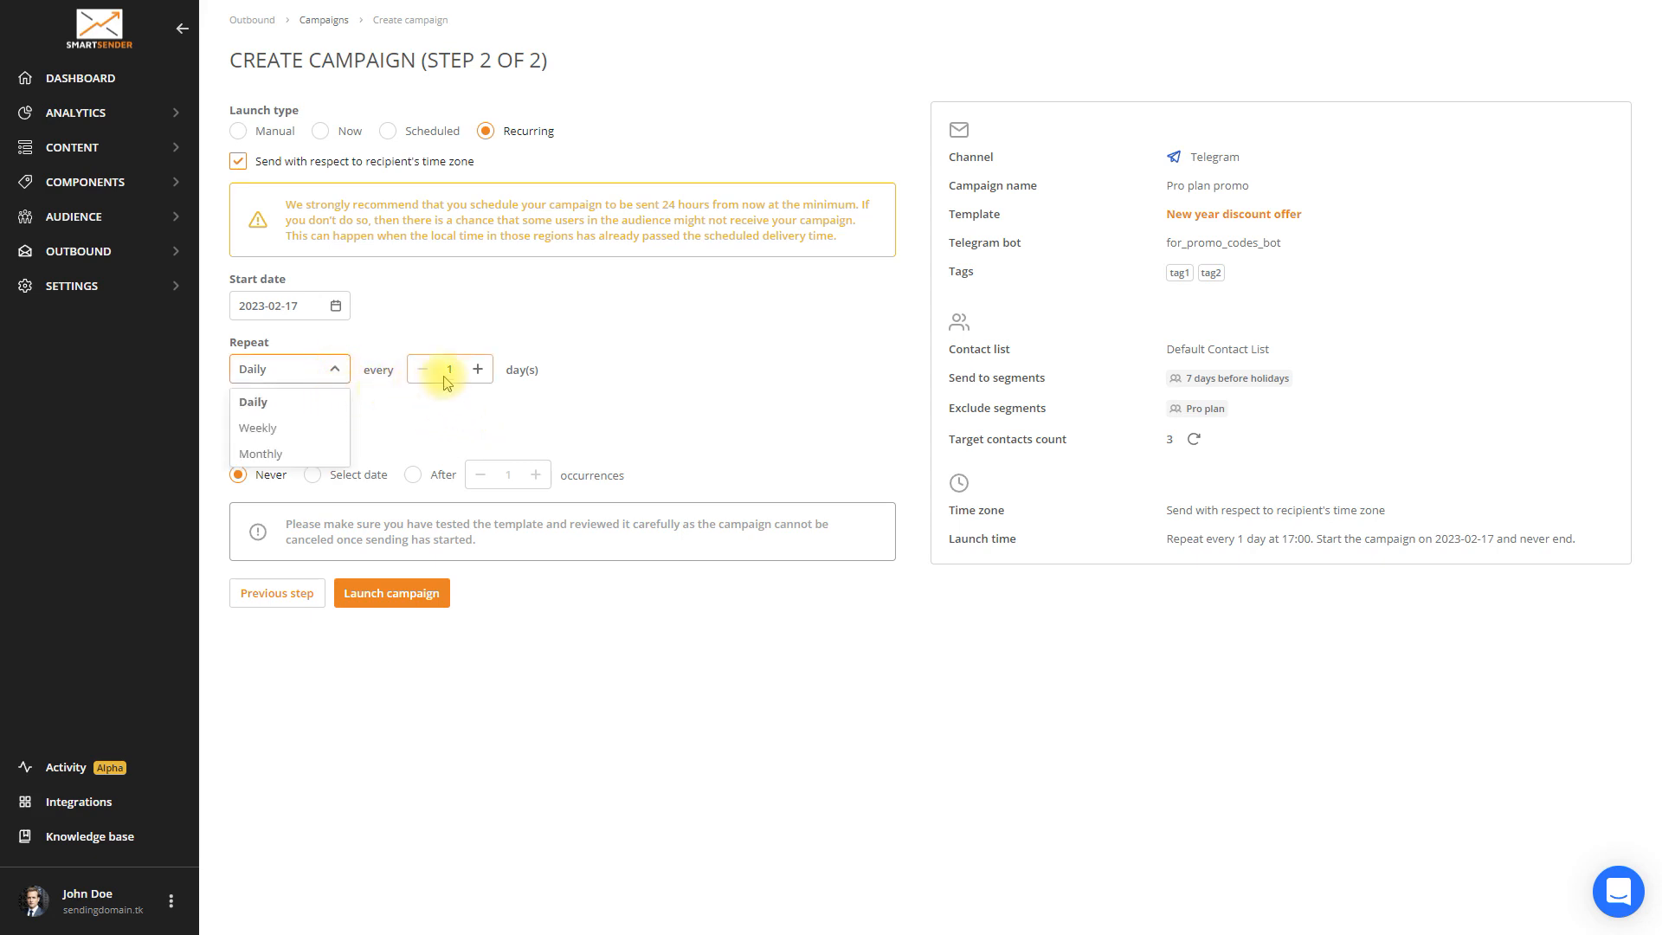
{"action": "left_click", "coordinate": [475, 370]}
{"action": "left_click", "coordinate": [477, 369]}
{"action": "left_click", "coordinate": [477, 369]}
{"action": "left_click", "coordinate": [477, 370]}
{"action": "left_click", "coordinate": [477, 369]}
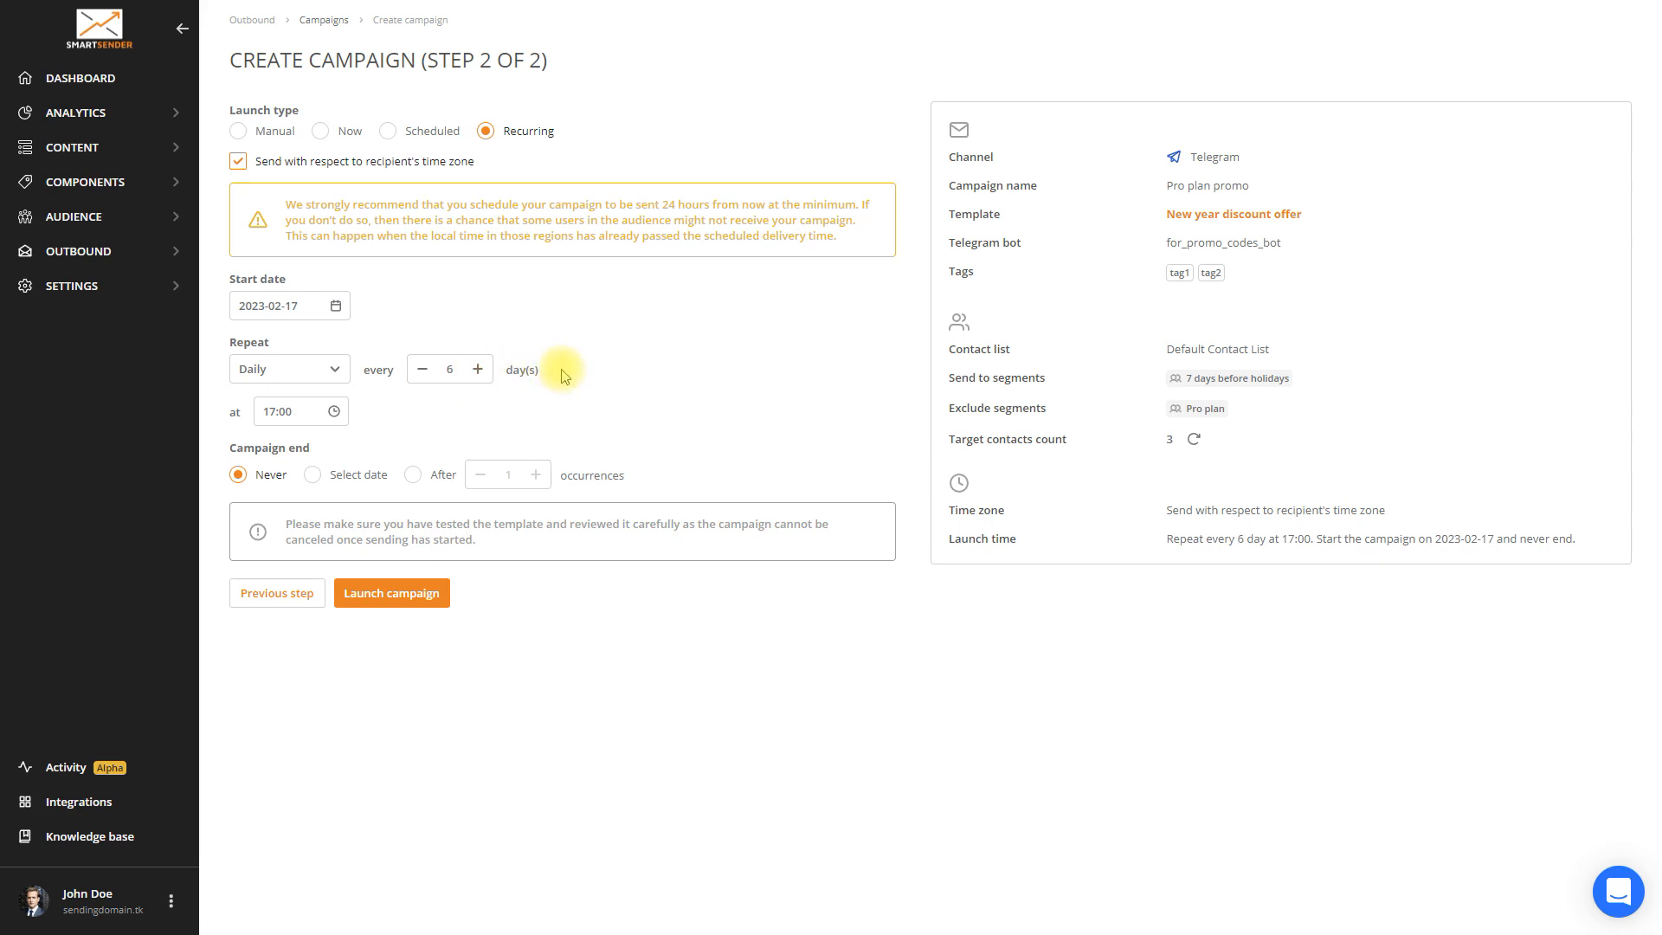
Set the campaign to repeat weekly, every 2 weeks on Tuesday, Wednesday and Thursday.
{"action": "left_click", "coordinate": [334, 369]}
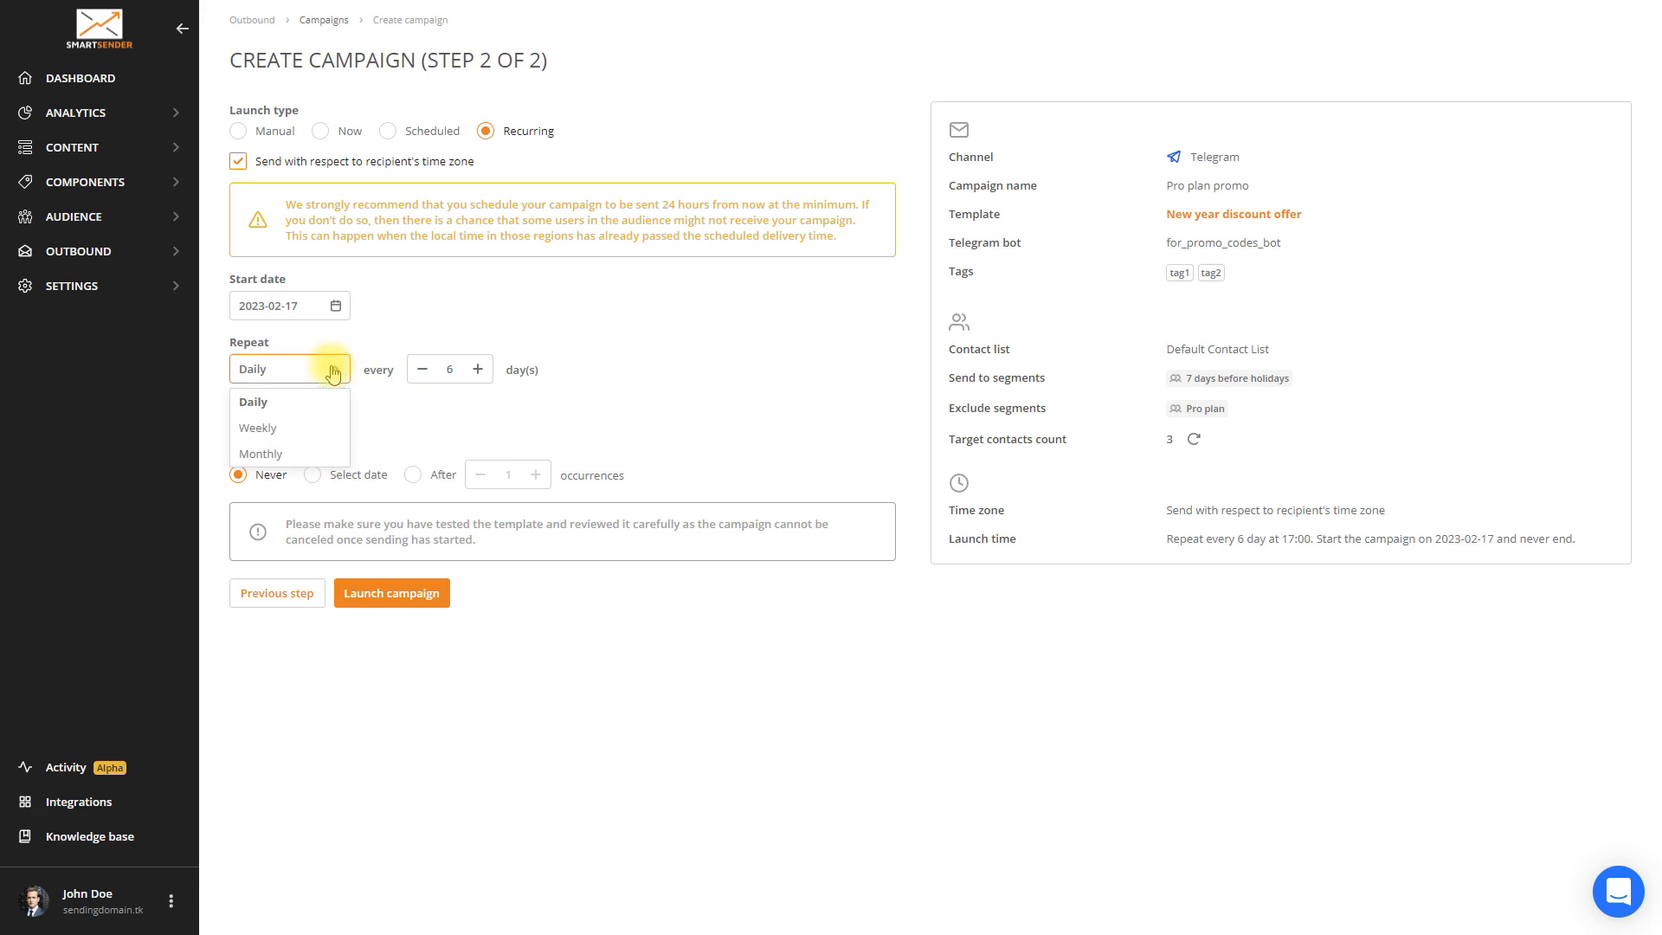
{"action": "left_click", "coordinate": [328, 430]}
{"action": "left_click", "coordinate": [312, 412]}
{"action": "left_click", "coordinate": [356, 412]}
{"action": "left_click", "coordinate": [396, 413]}
{"action": "left_click", "coordinate": [422, 370]}
{"action": "left_click", "coordinate": [423, 370]}
{"action": "left_click", "coordinate": [423, 370]}
{"action": "left_click", "coordinate": [422, 369]}
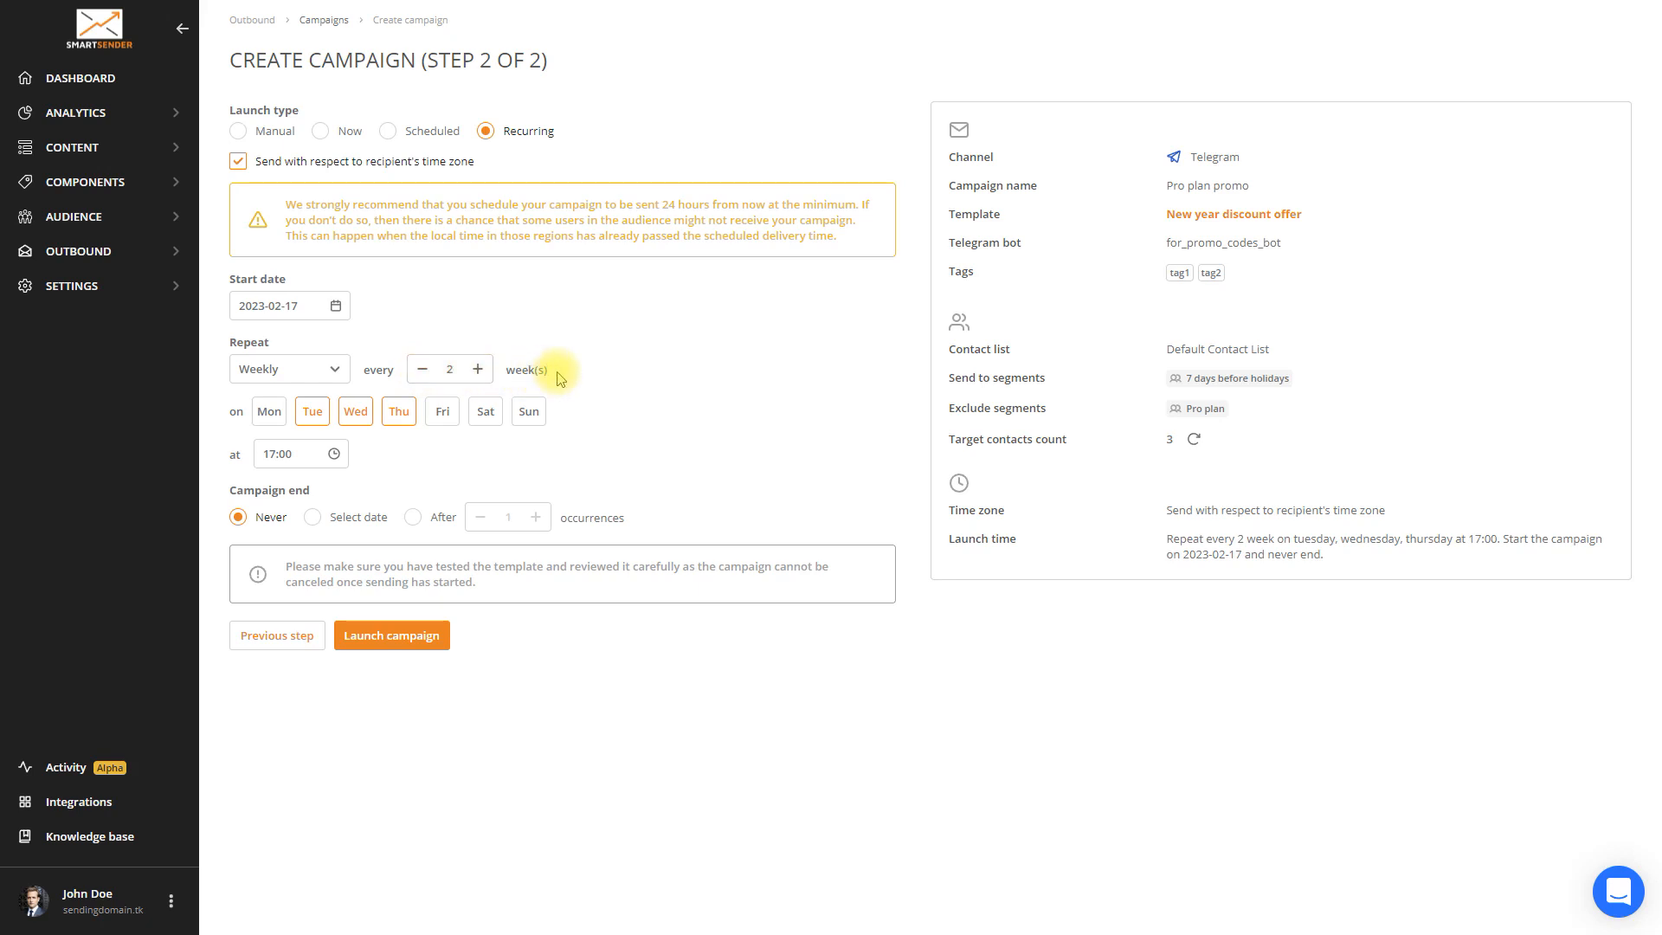
Set the campaign to repeat monthly on the specific days 3, 4, 18, 19, 20, 30 and 31.
{"action": "left_click", "coordinate": [334, 370]}
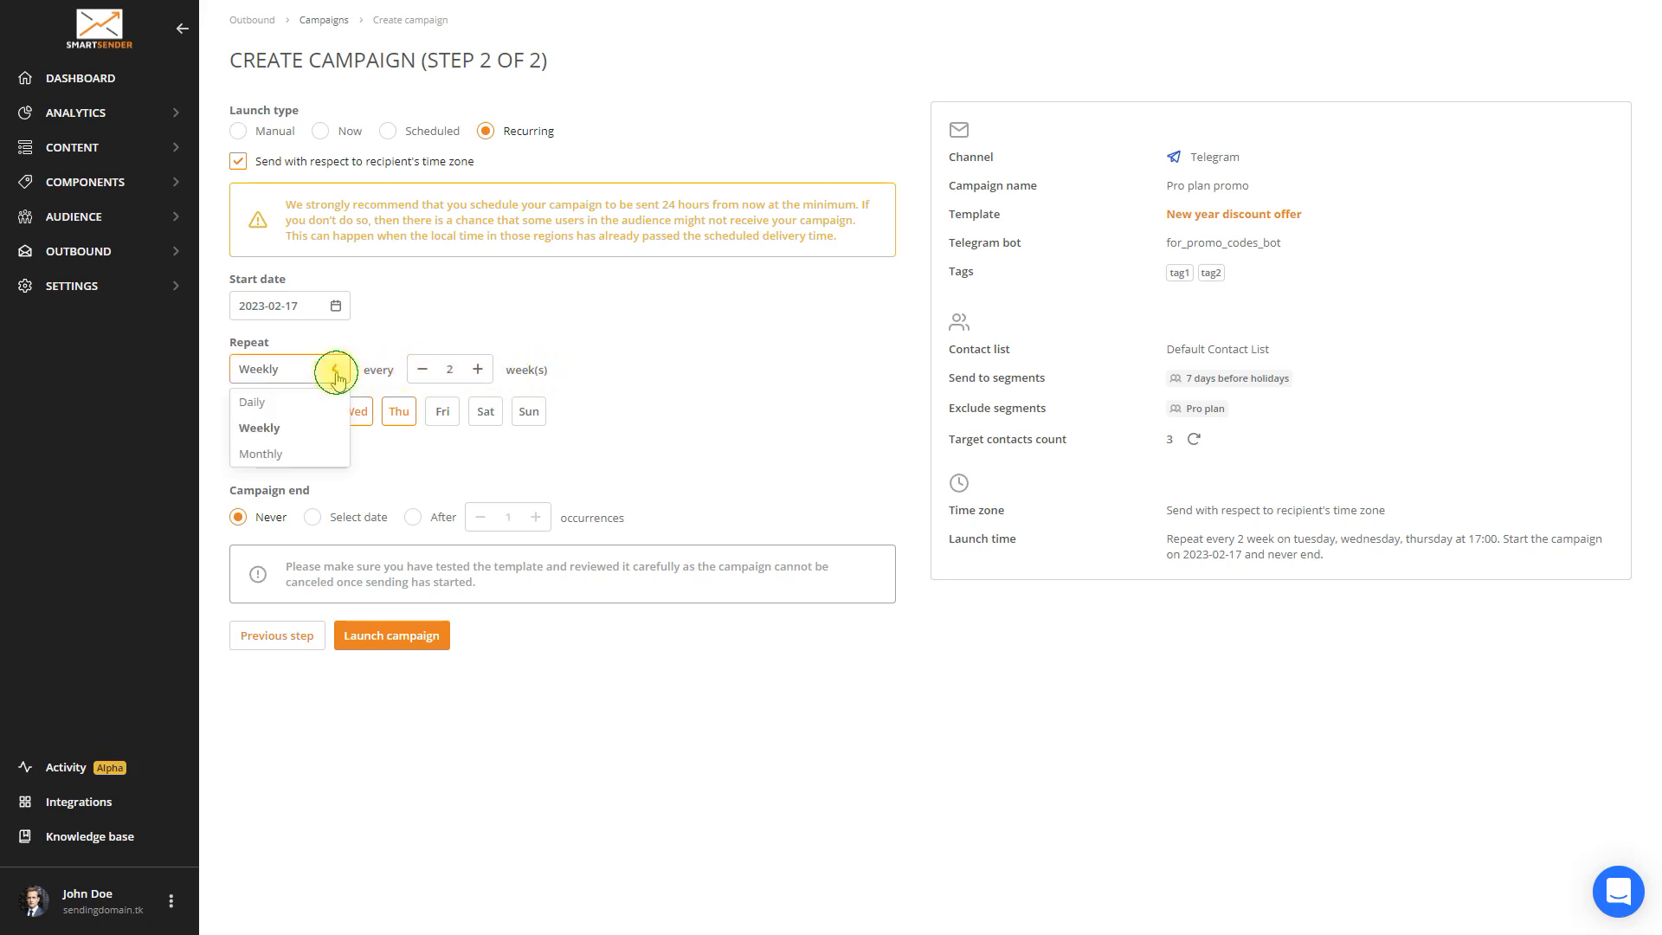
{"action": "left_click", "coordinate": [319, 450]}
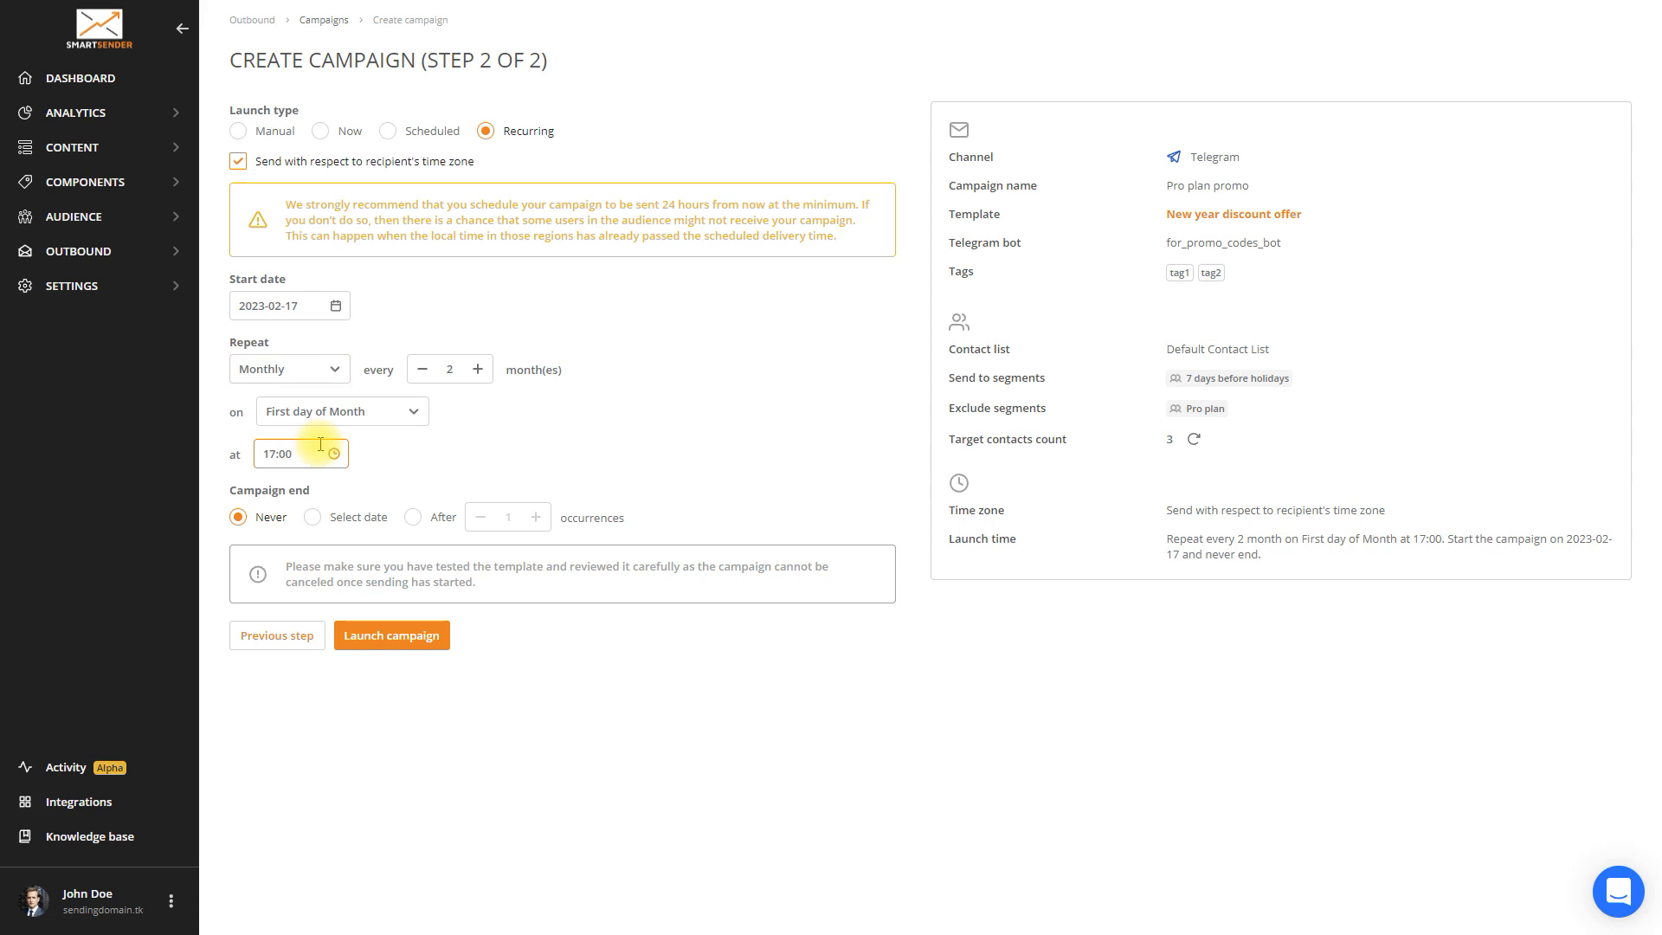
{"action": "left_click", "coordinate": [406, 415]}
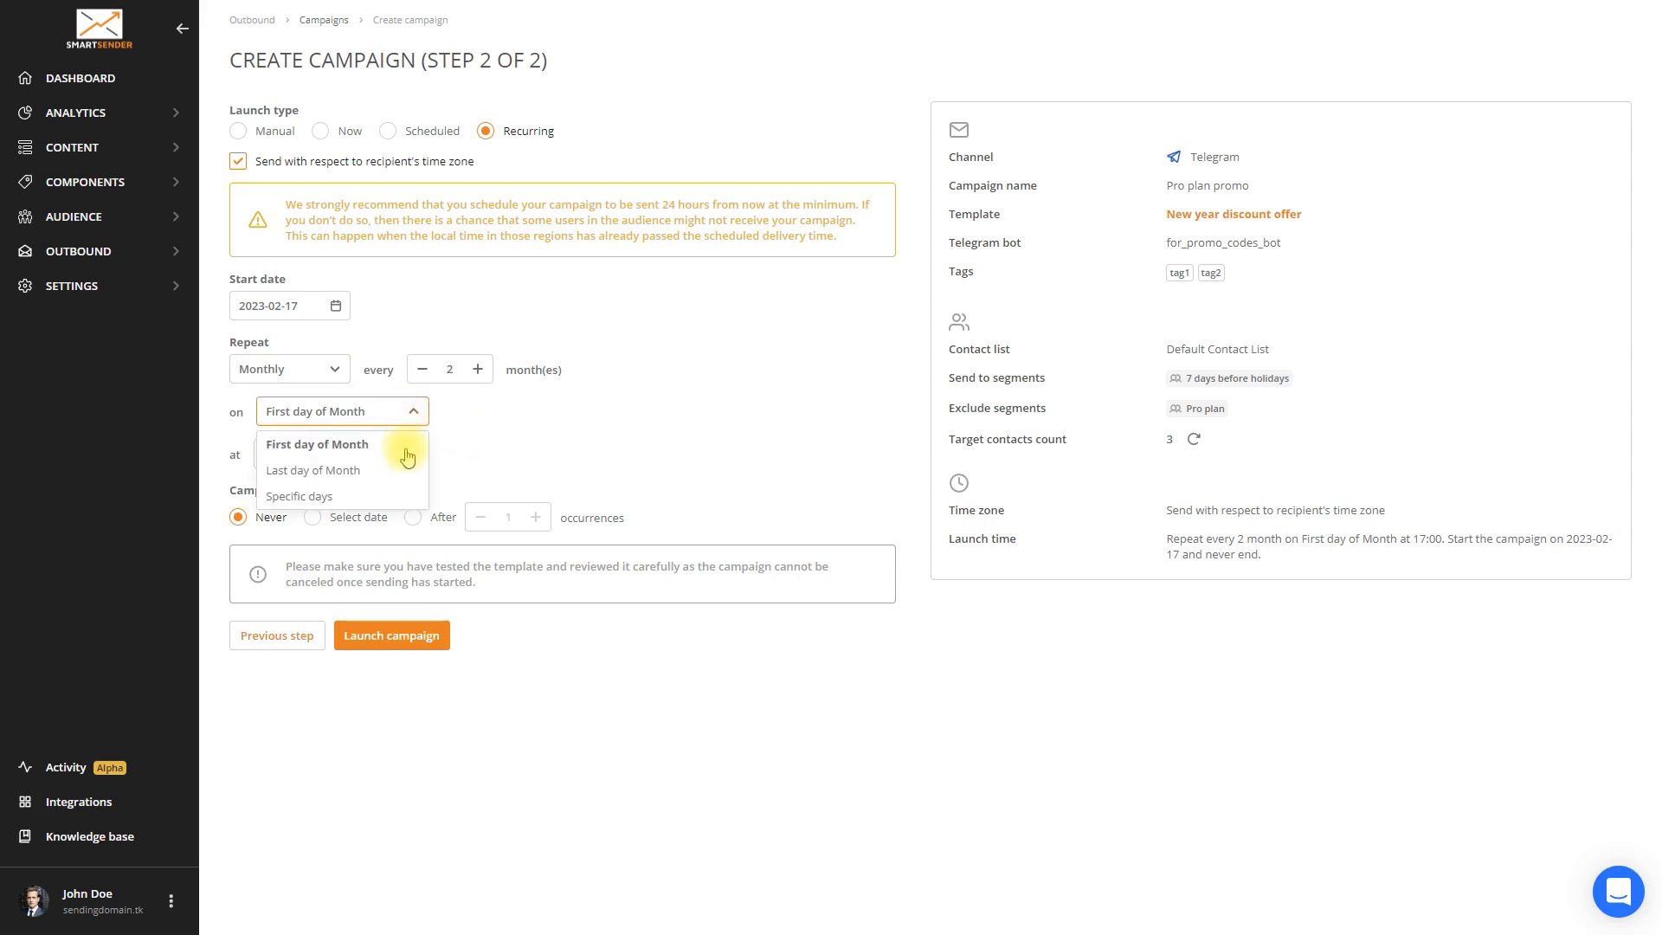
{"action": "left_click", "coordinate": [398, 493]}
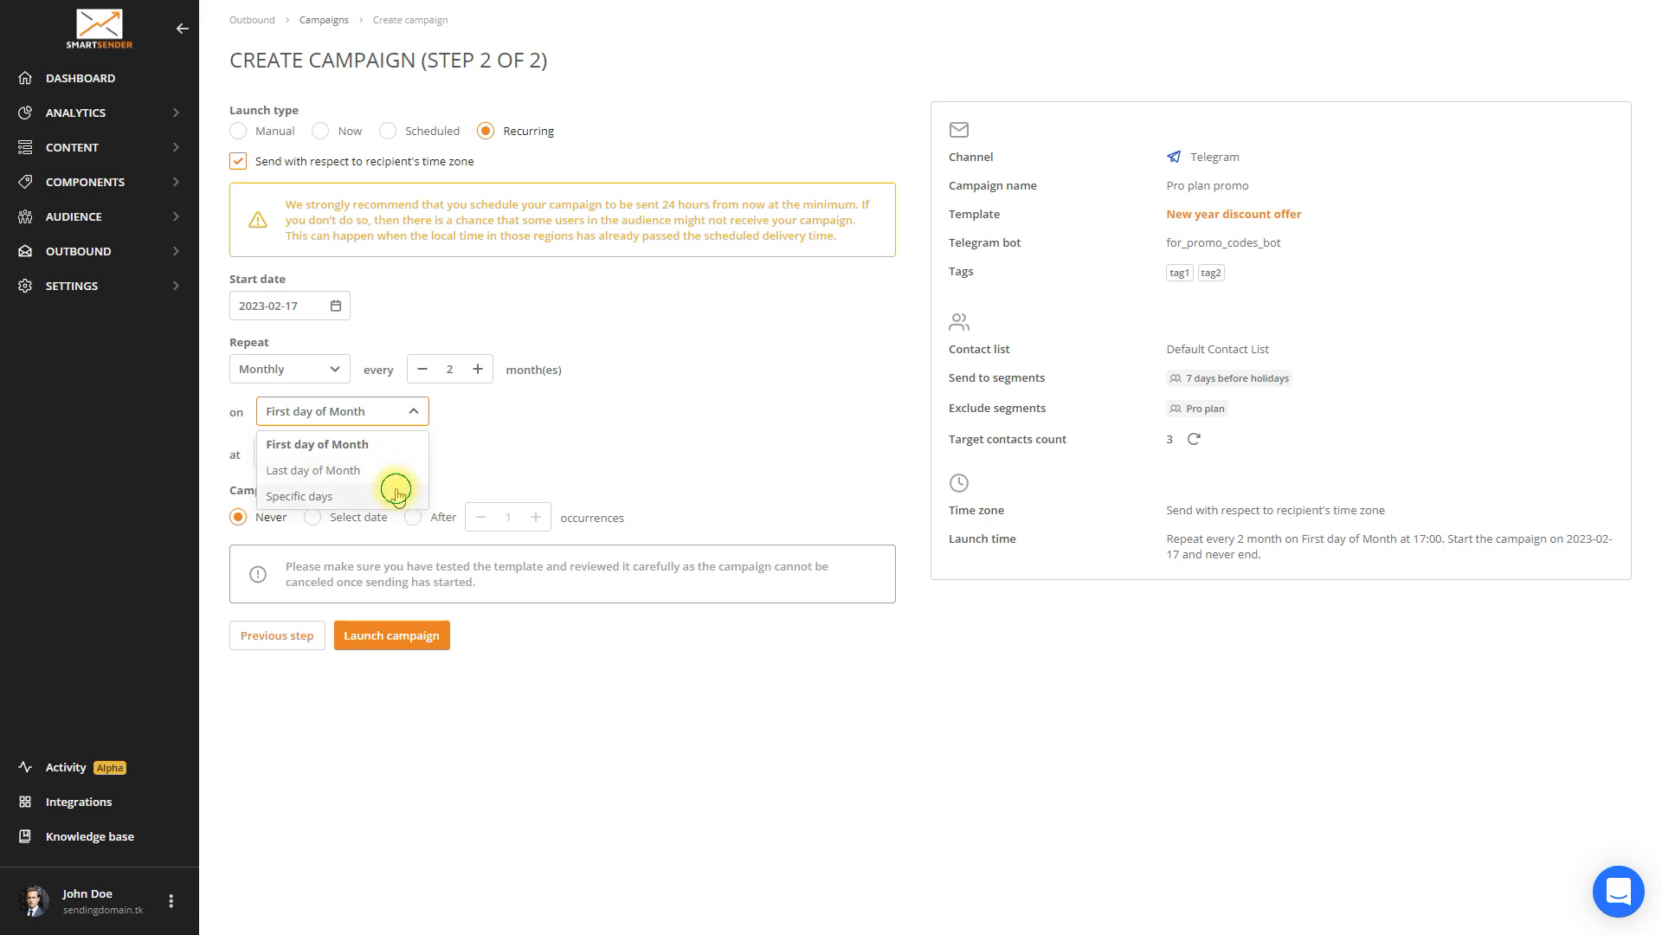
{"action": "left_click", "coordinate": [345, 459]}
{"action": "left_click", "coordinate": [377, 454]}
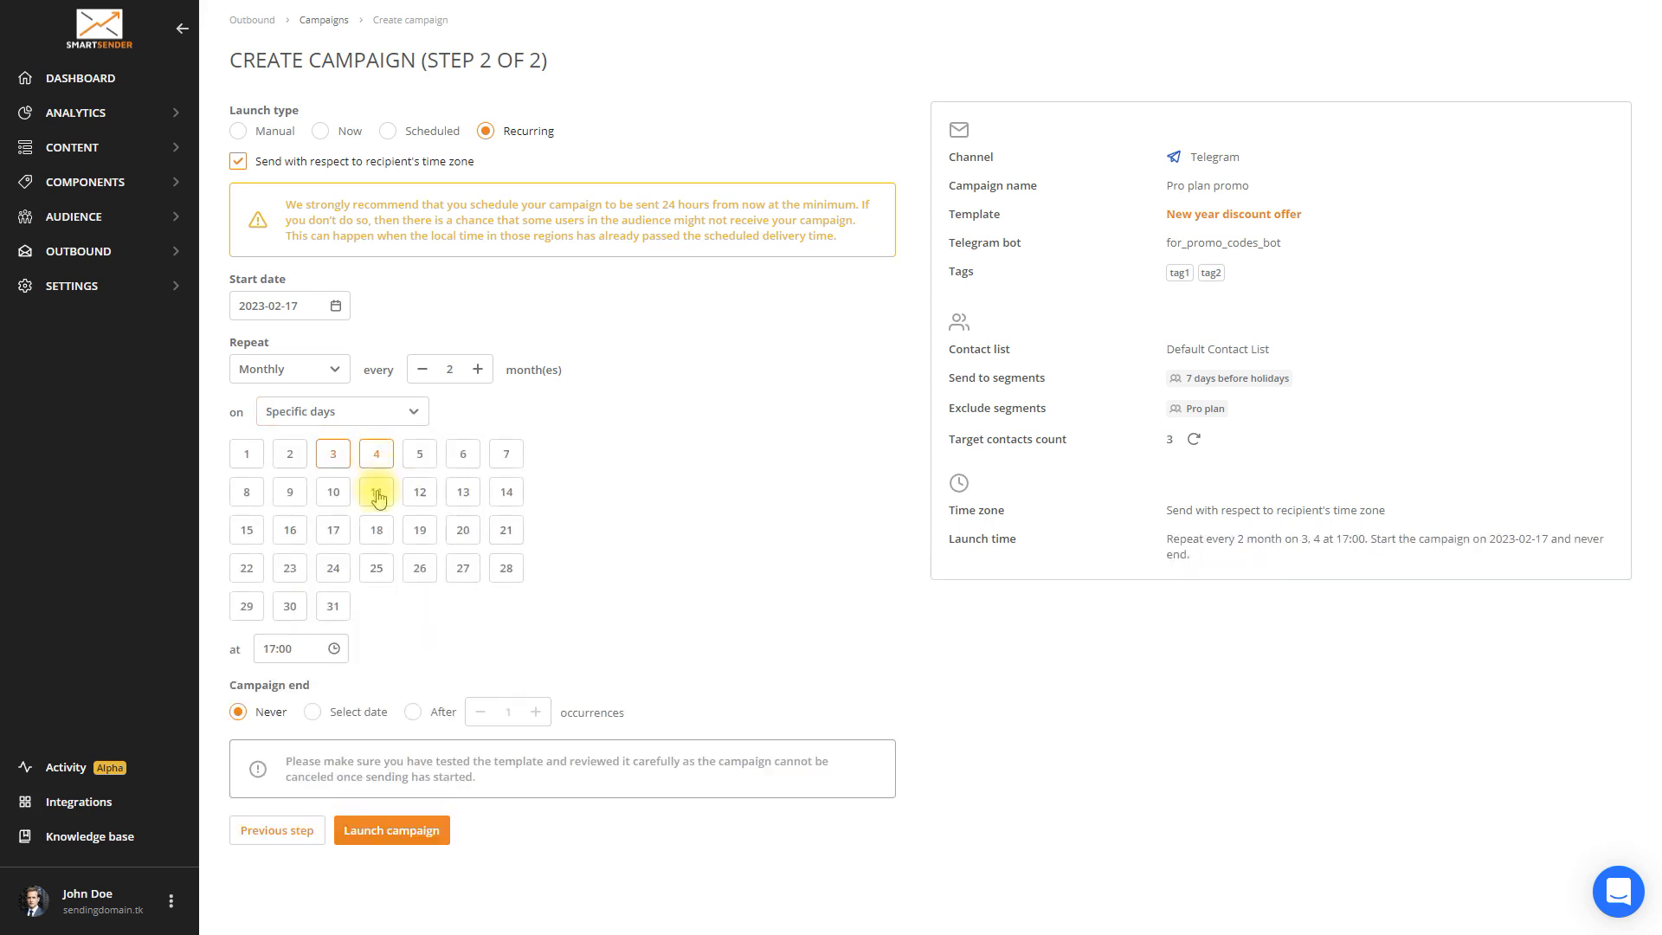
{"action": "left_click", "coordinate": [378, 528]}
{"action": "left_click", "coordinate": [420, 530]}
{"action": "left_click", "coordinate": [460, 535]}
{"action": "left_click", "coordinate": [294, 602]}
{"action": "left_click", "coordinate": [344, 608]}
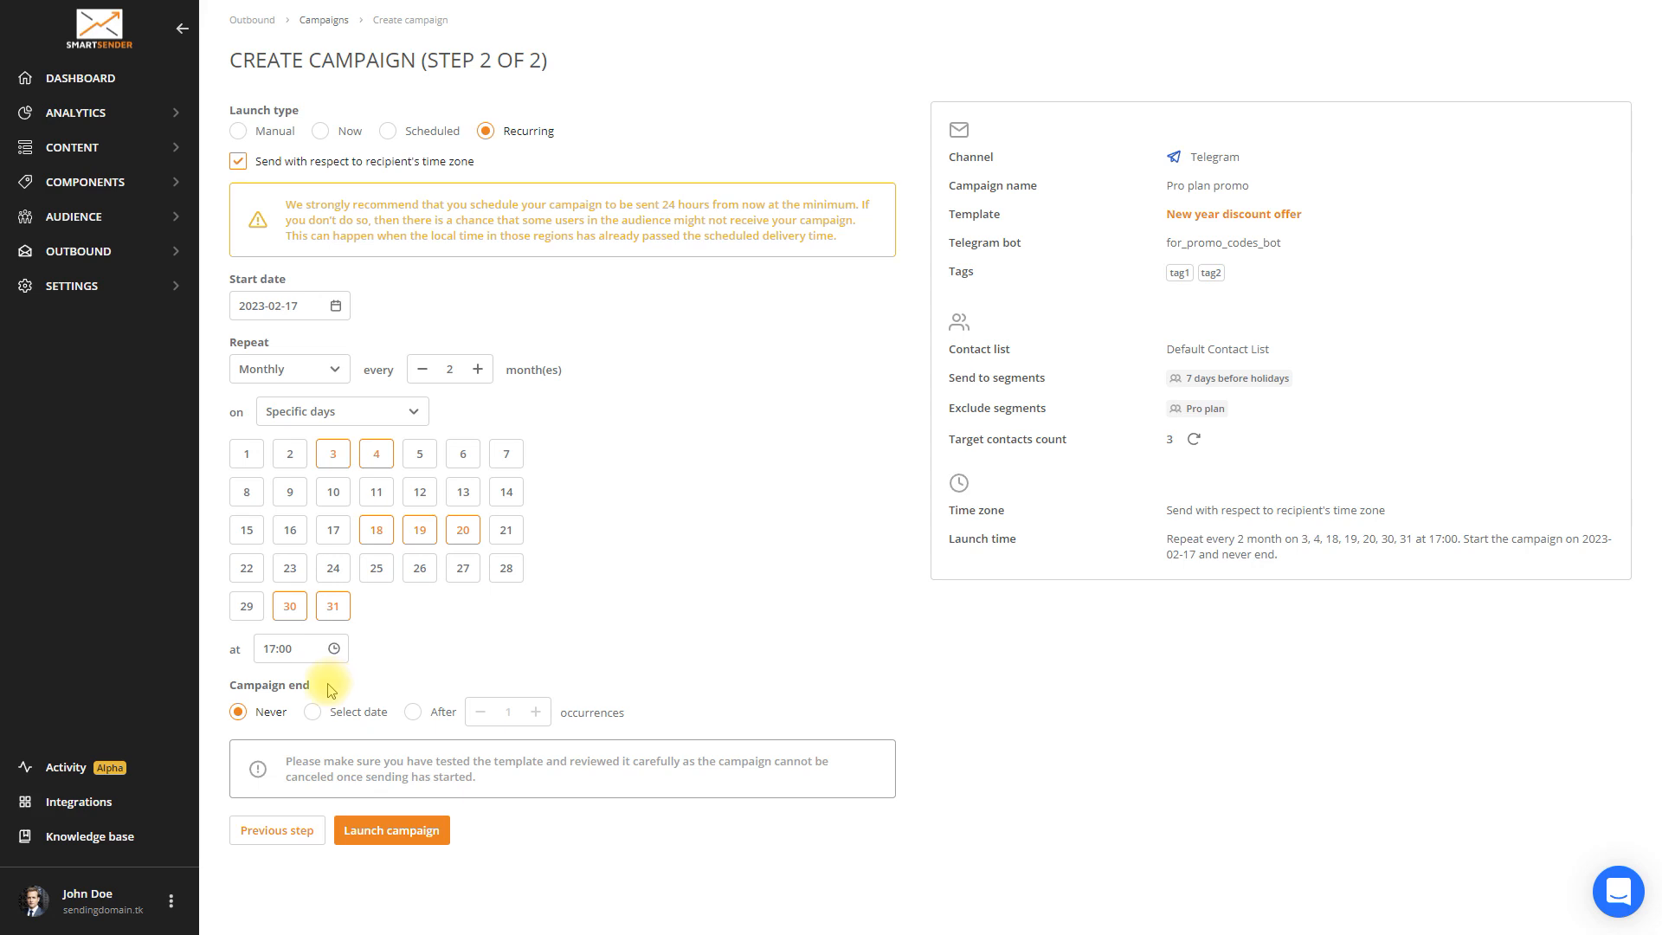
Set the recurring campaign to end on the date 2023-02-23.
{"action": "left_click", "coordinate": [312, 711]}
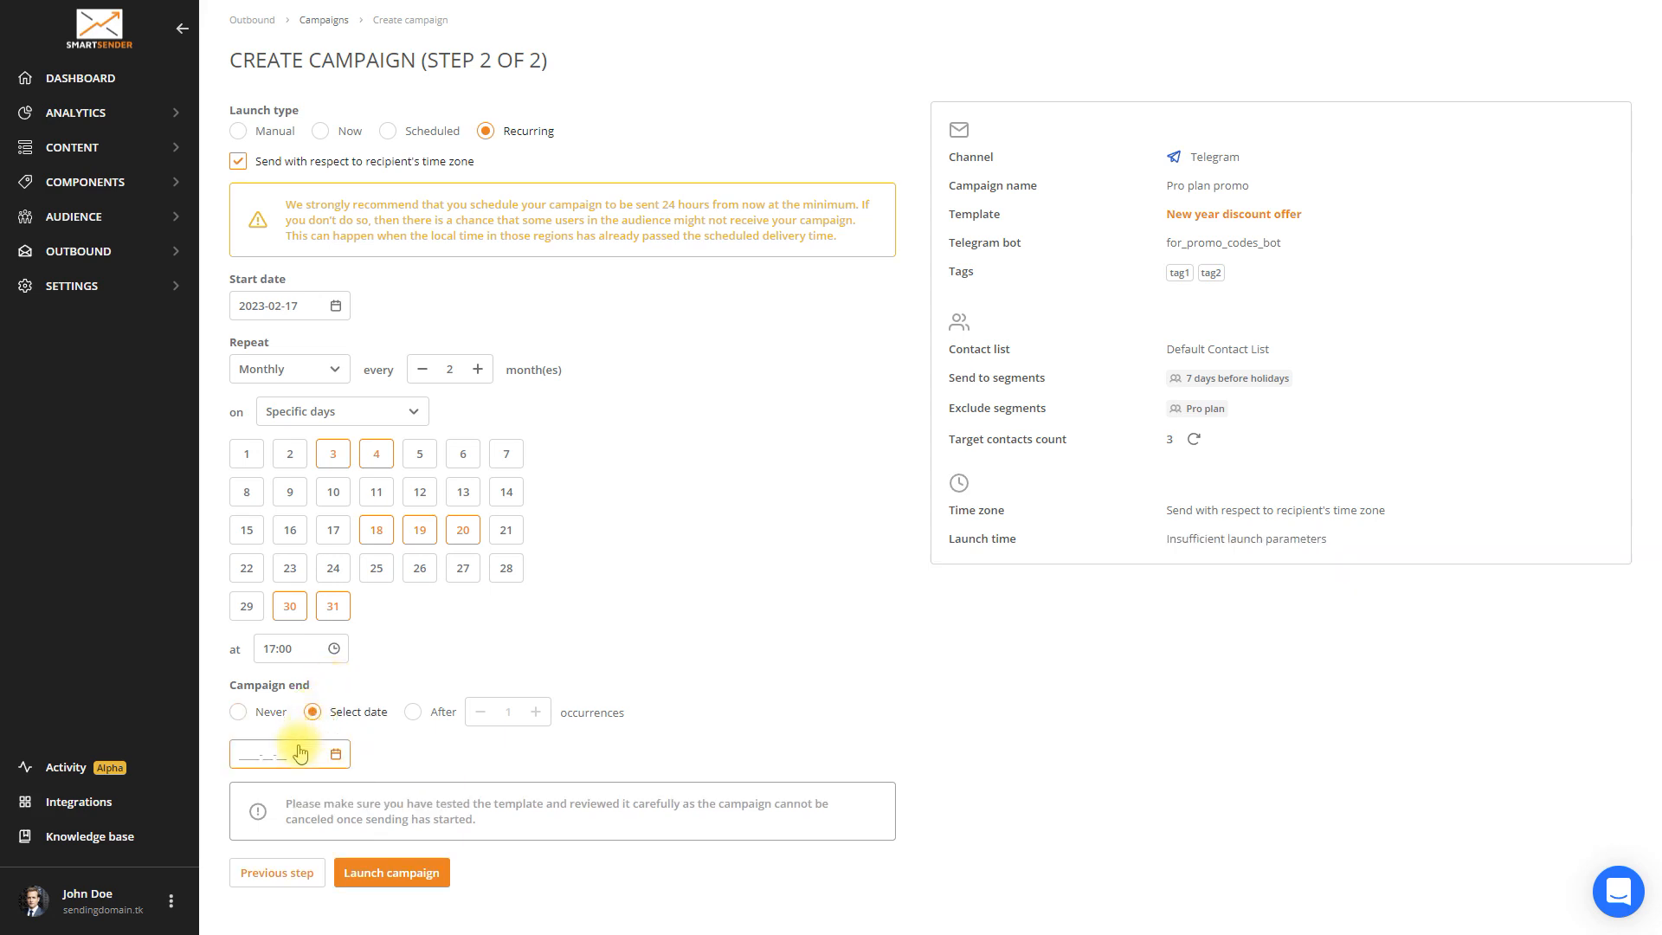
{"action": "left_click", "coordinate": [299, 753]}
{"action": "left_click", "coordinate": [340, 645]}
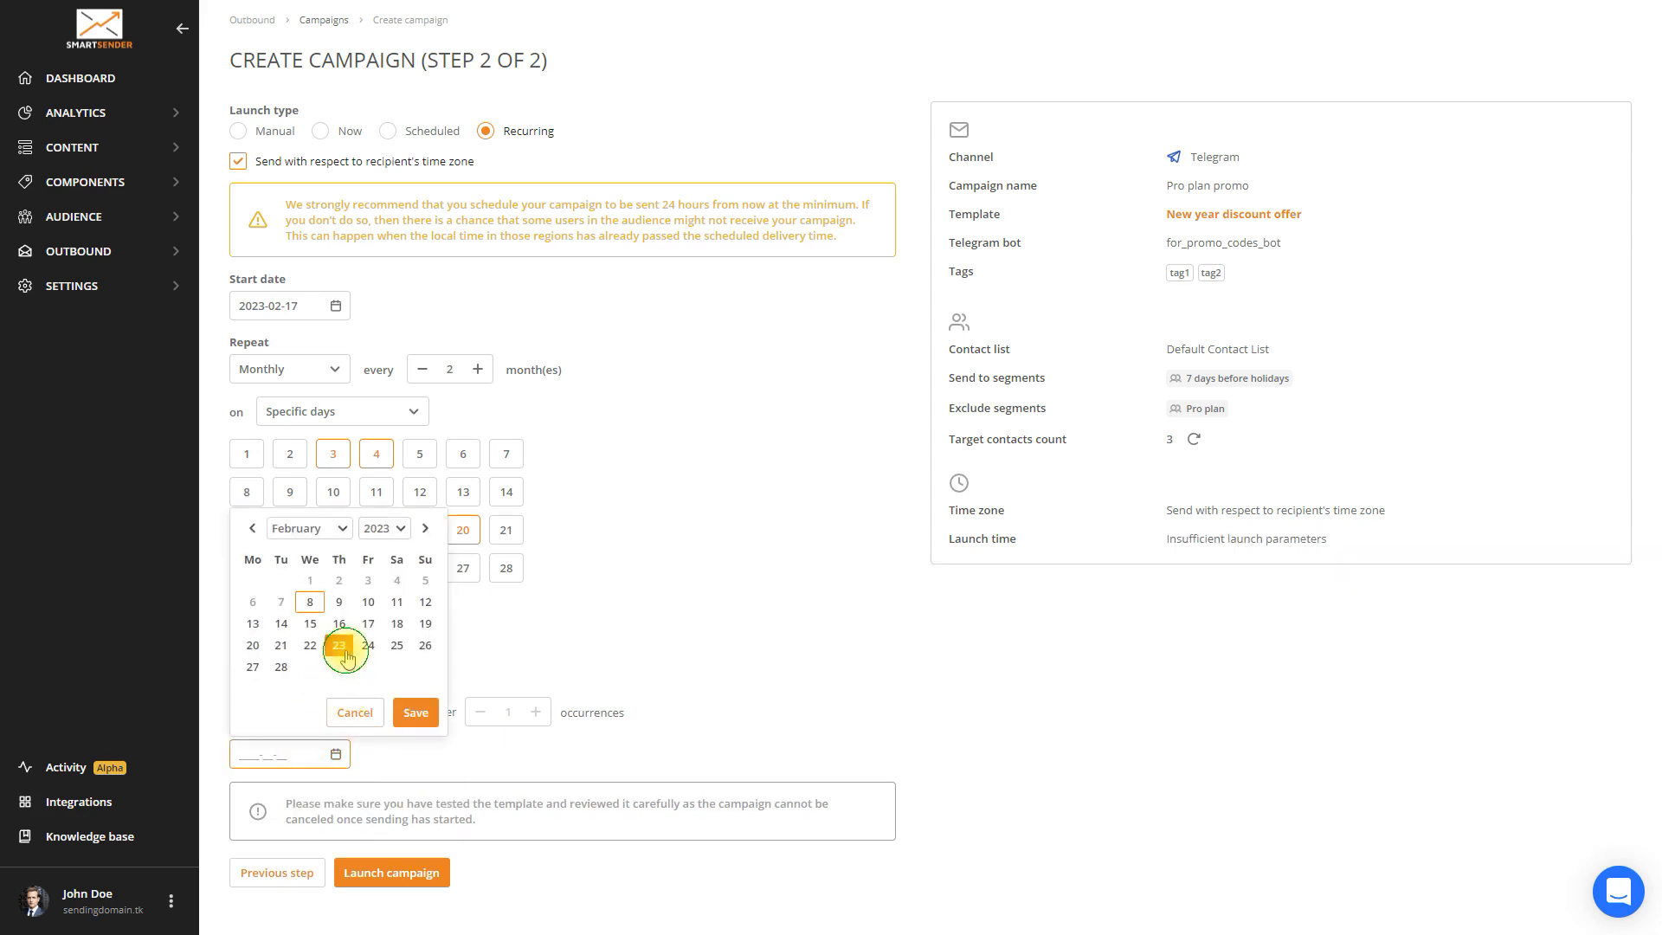
{"action": "left_click", "coordinate": [415, 712]}
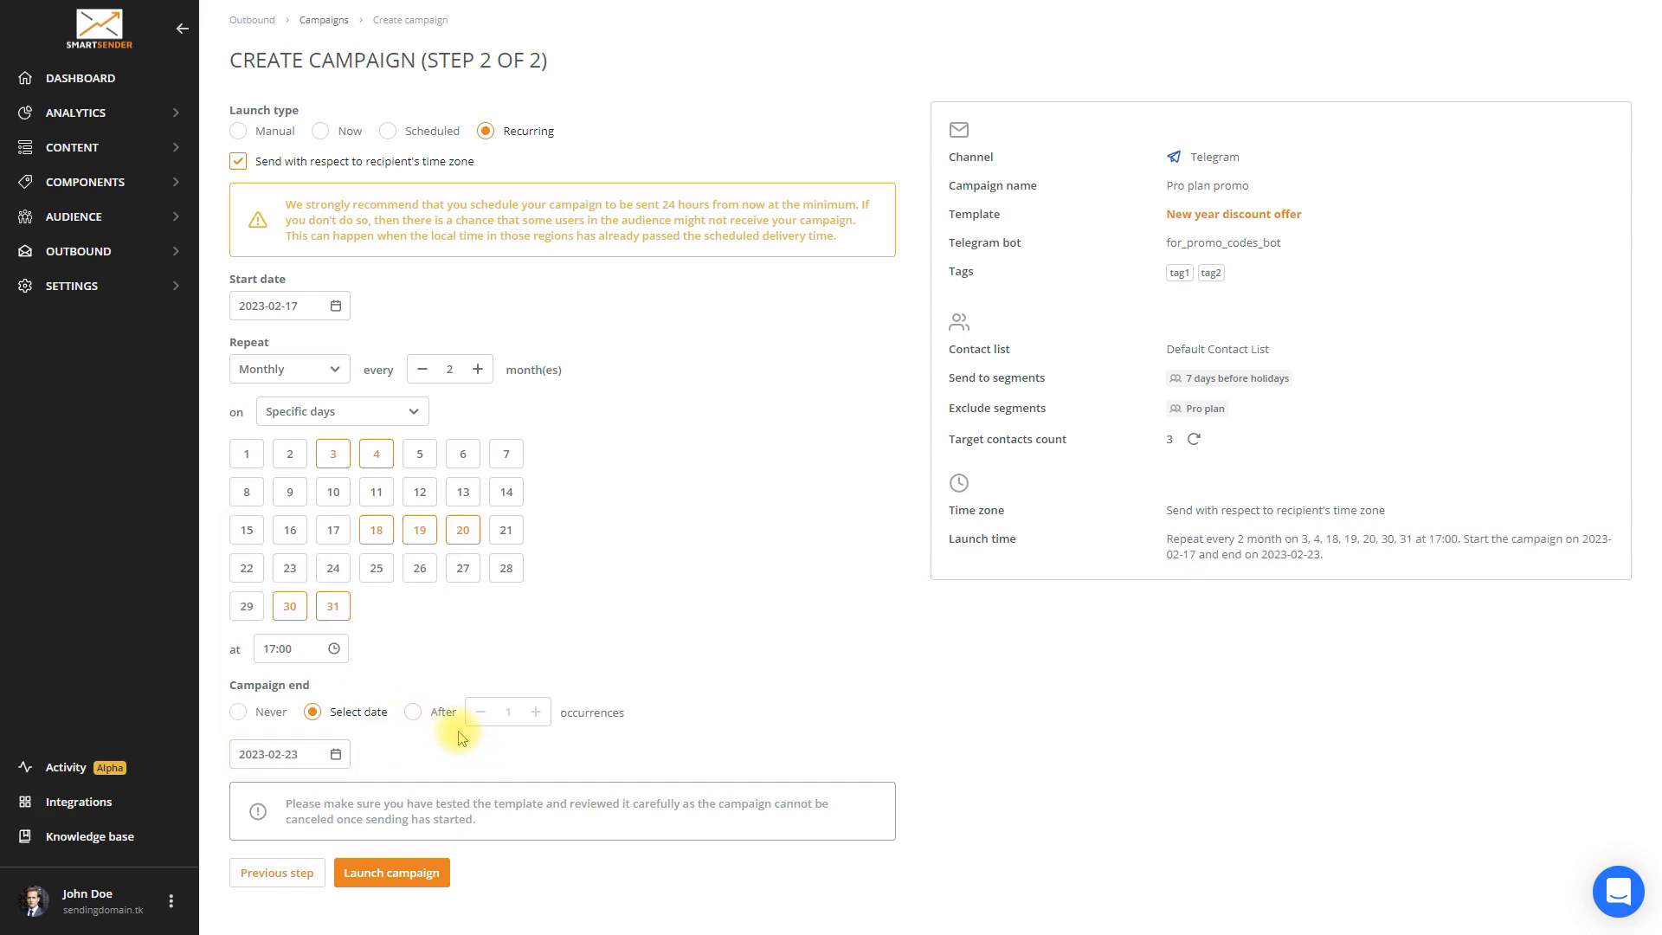
Set the recurring campaign to end after 4 occurrences.
{"action": "left_click", "coordinate": [414, 712]}
{"action": "left_click", "coordinate": [535, 713]}
{"action": "left_click", "coordinate": [535, 712]}
{"action": "left_click", "coordinate": [535, 713]}
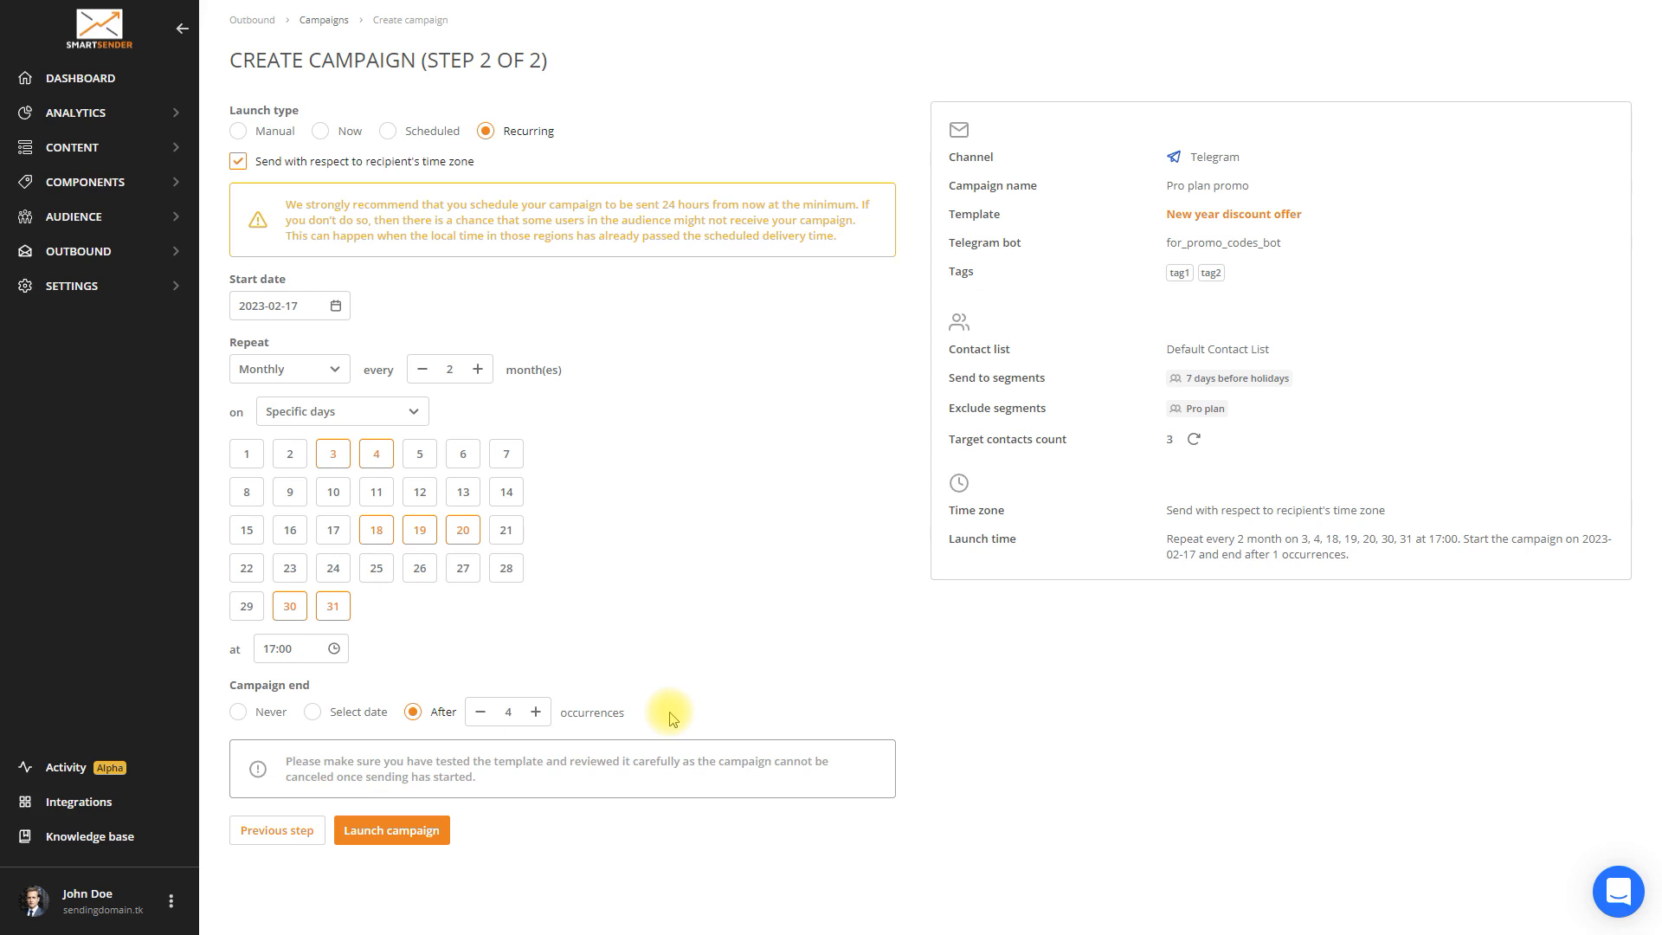
Launch the campaign and open "Pro plan promo" from the campaign list.
{"action": "left_click", "coordinate": [438, 833]}
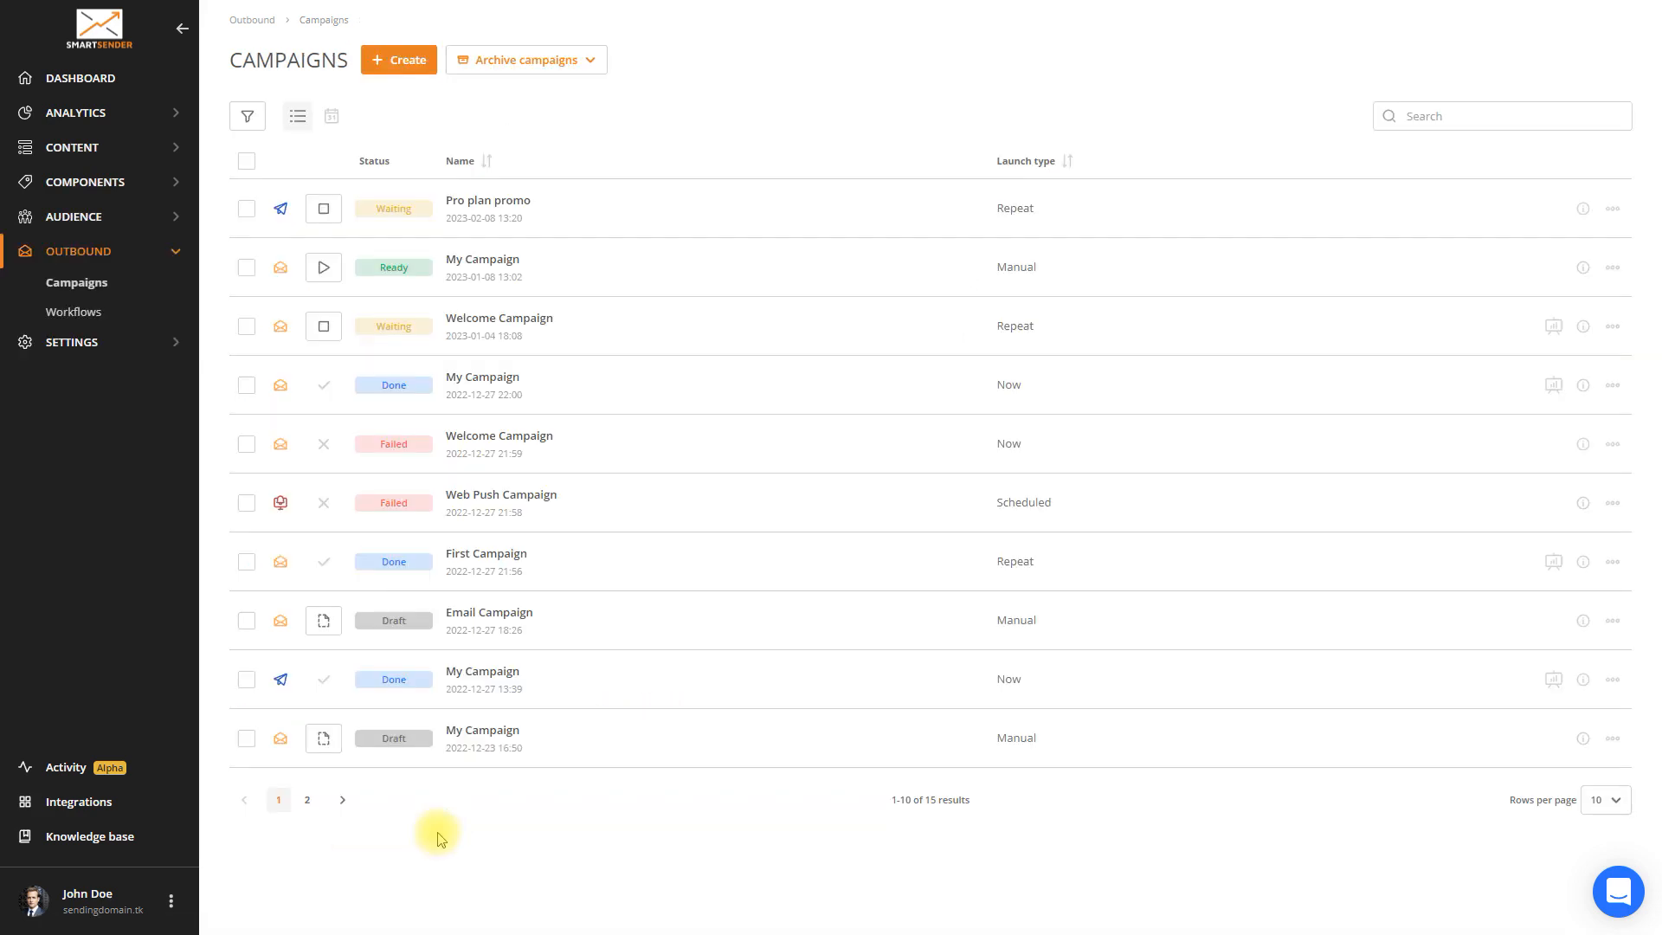
{"action": "left_click", "coordinate": [509, 212]}
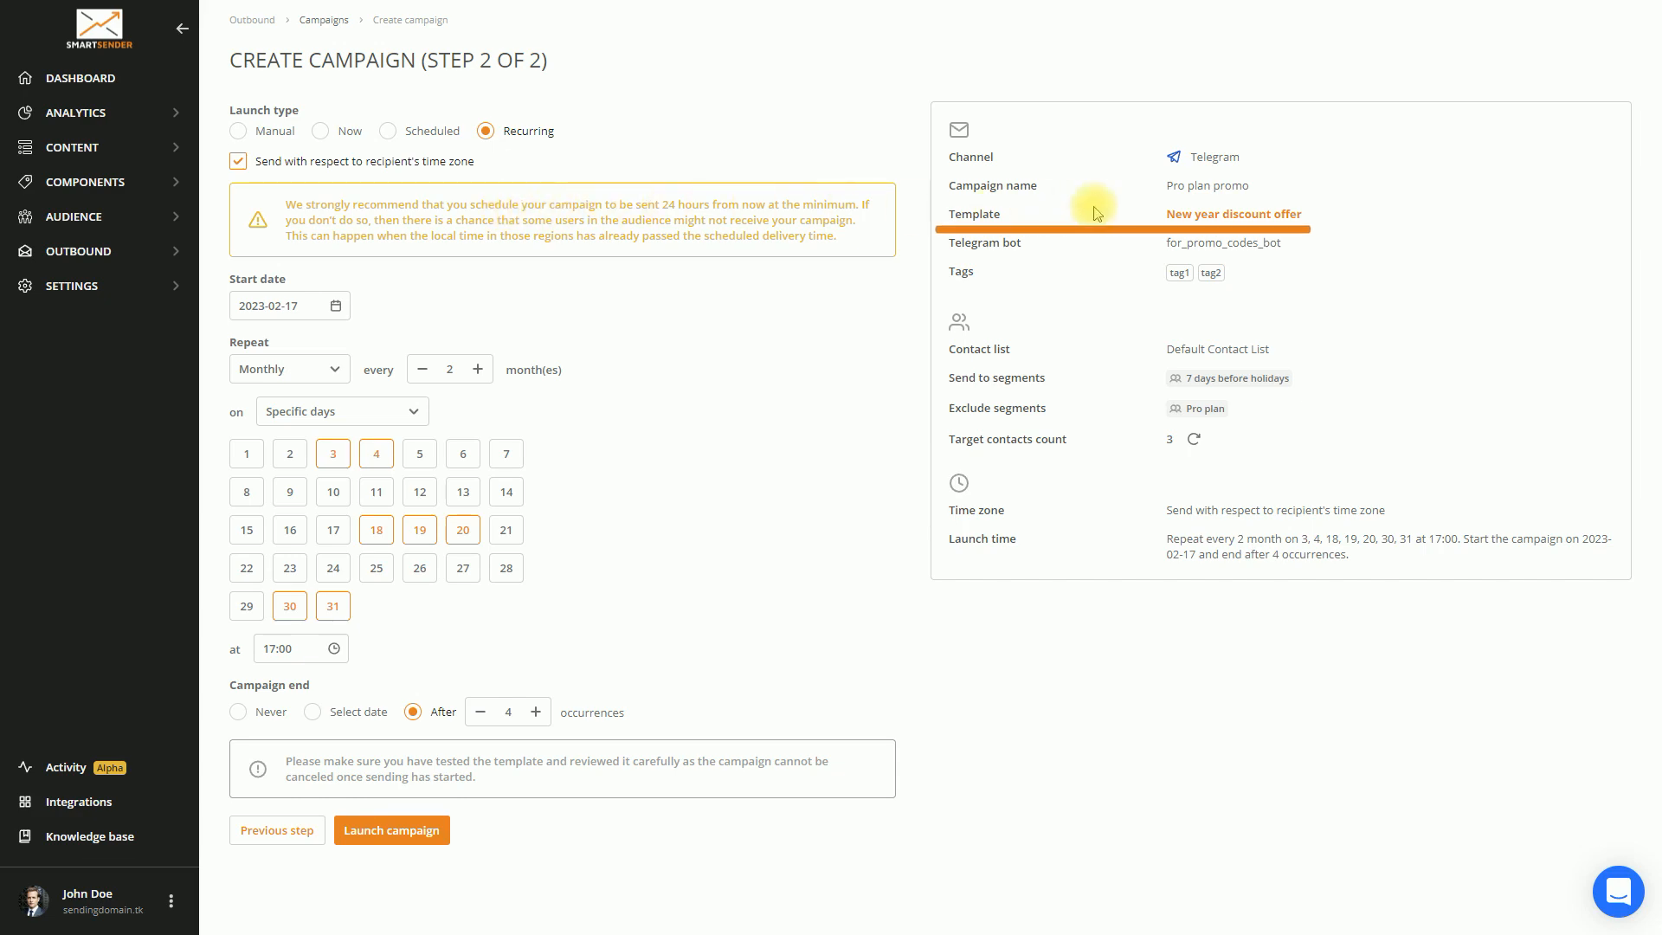
Open the "New year discount offer" template from the campaign summary and examine its image and text blocks.
{"action": "left_click", "coordinate": [1182, 212]}
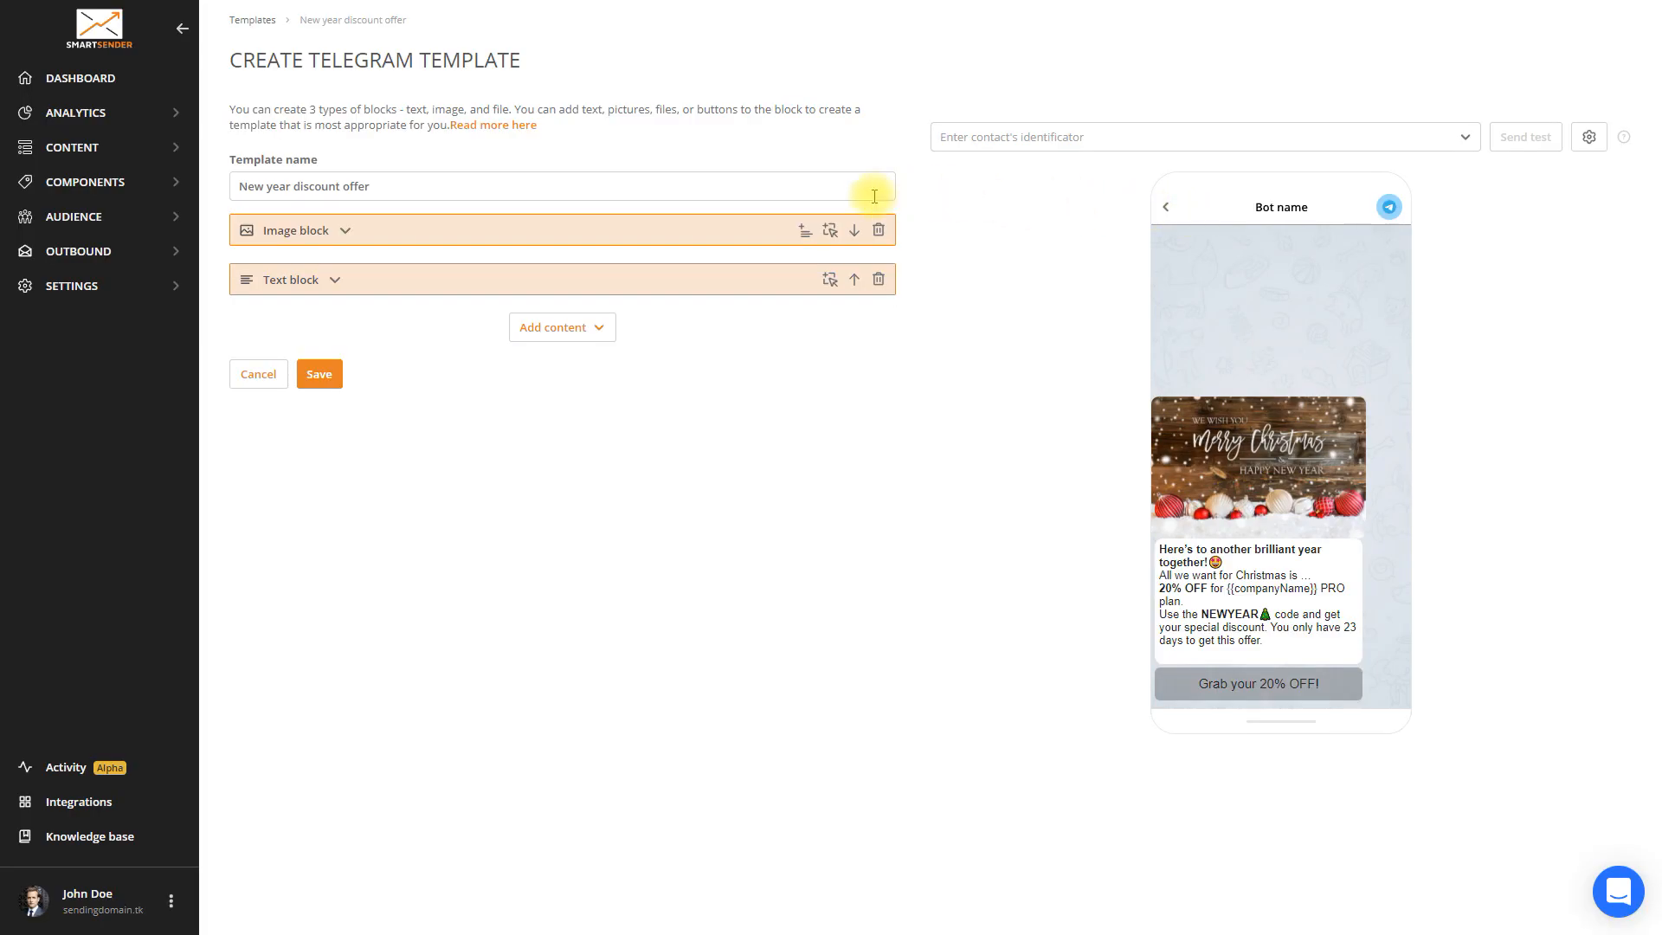
{"action": "left_click", "coordinate": [651, 230]}
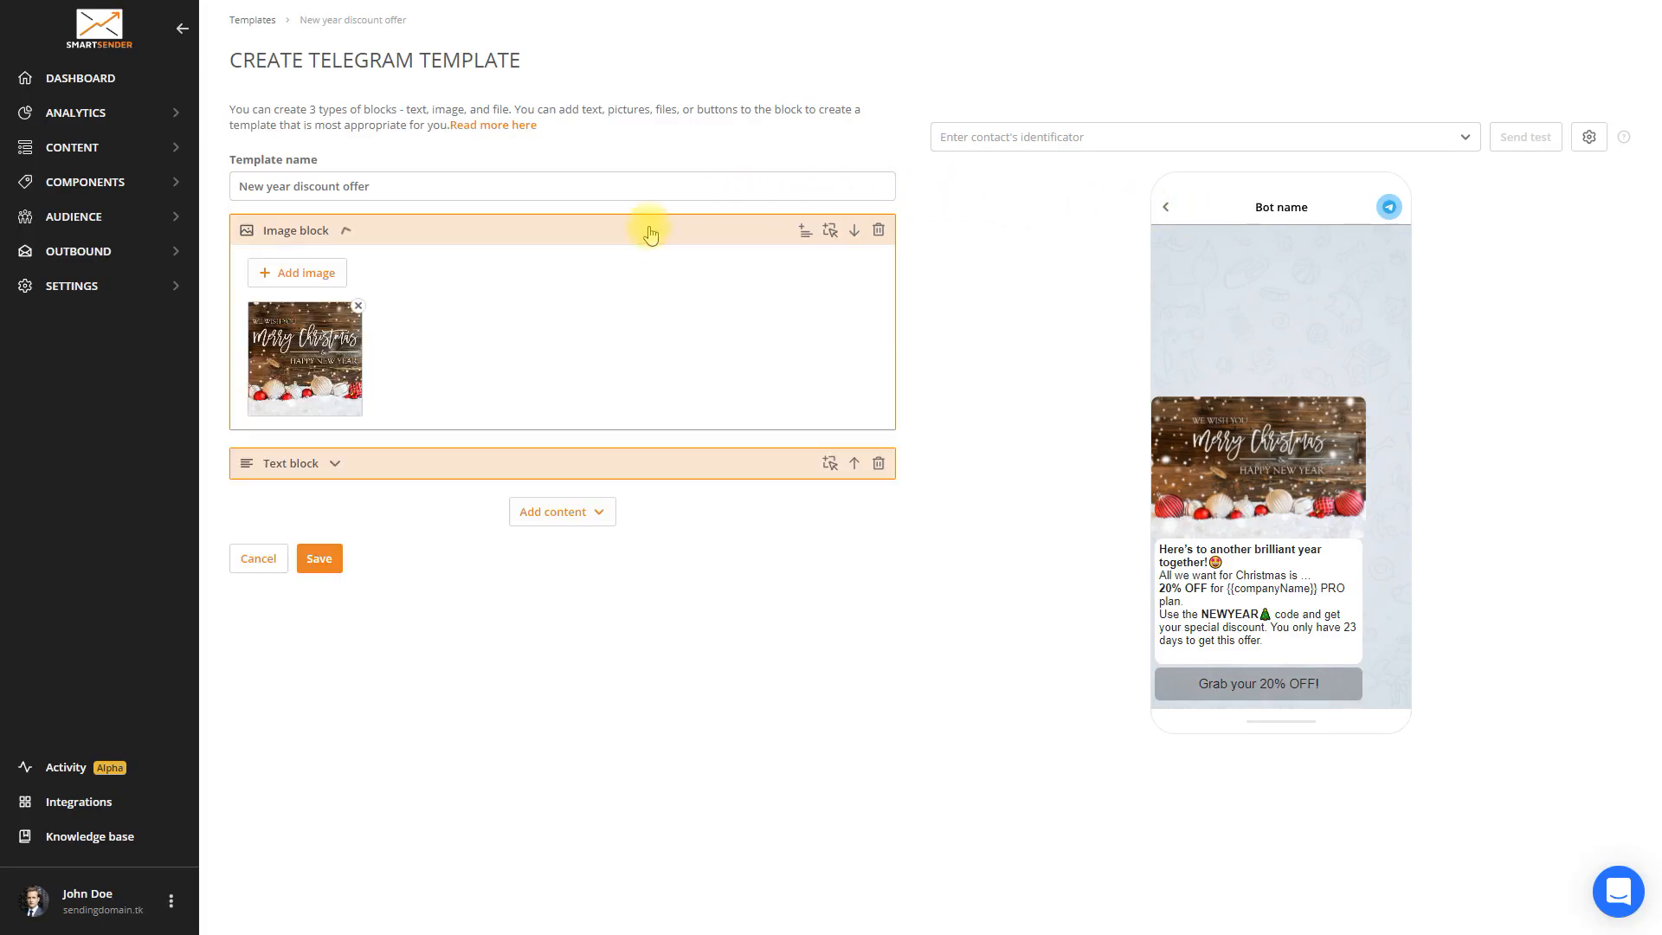
{"action": "left_click", "coordinate": [578, 461]}
{"action": "scroll", "coordinate": [1056, 552], "scroll_direction": "down", "scroll_amount": 2}
{"action": "scroll", "coordinate": [1061, 554], "scroll_direction": "down", "scroll_amount": 1}
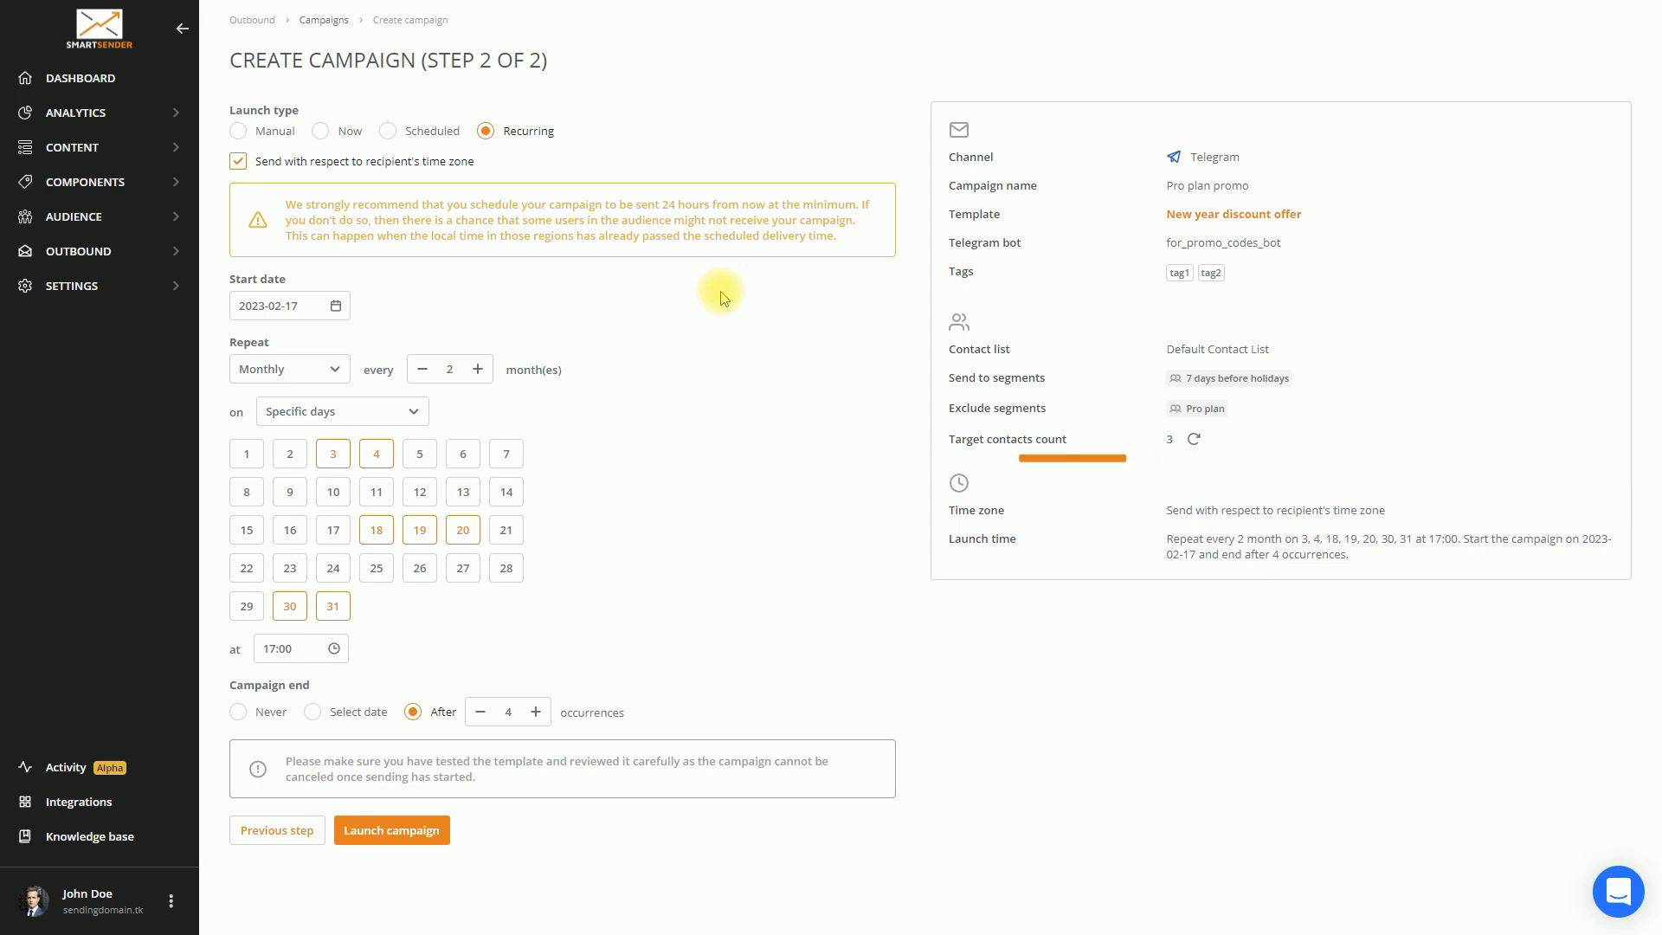
Refresh the target contacts count in the campaign summary.
{"action": "left_click", "coordinate": [1193, 439]}
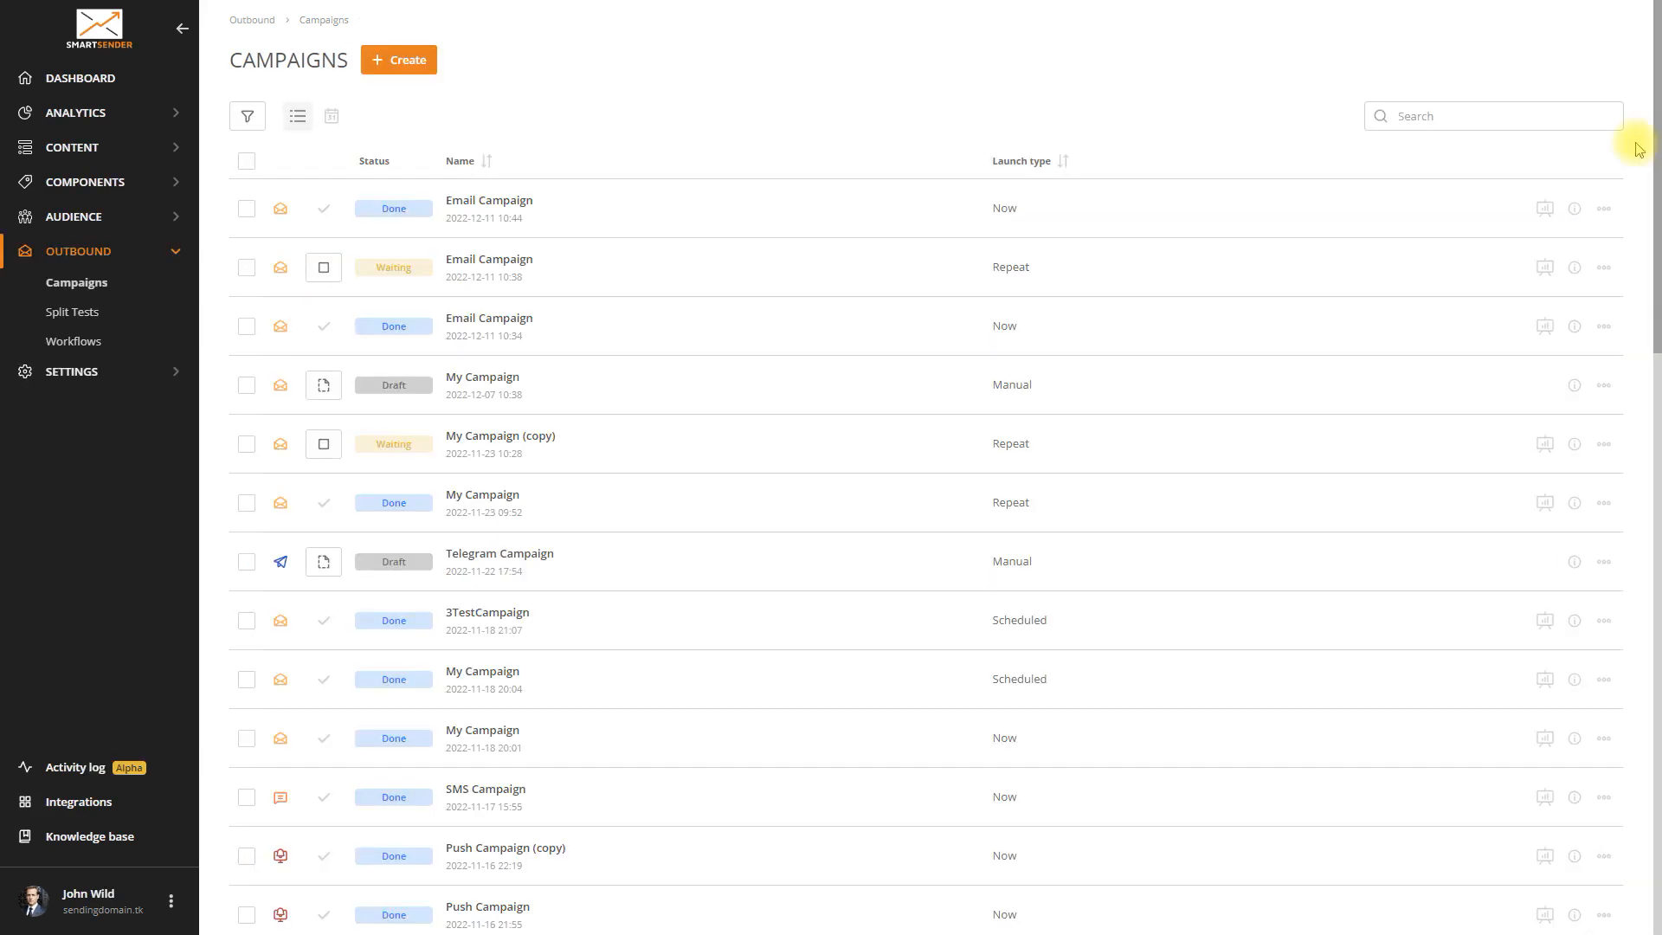
Look through the entire campaign list, examining each campaign's status, channel and launch type.
{"action": "scroll", "coordinate": [1639, 149], "scroll_direction": "down", "scroll_amount": 5}
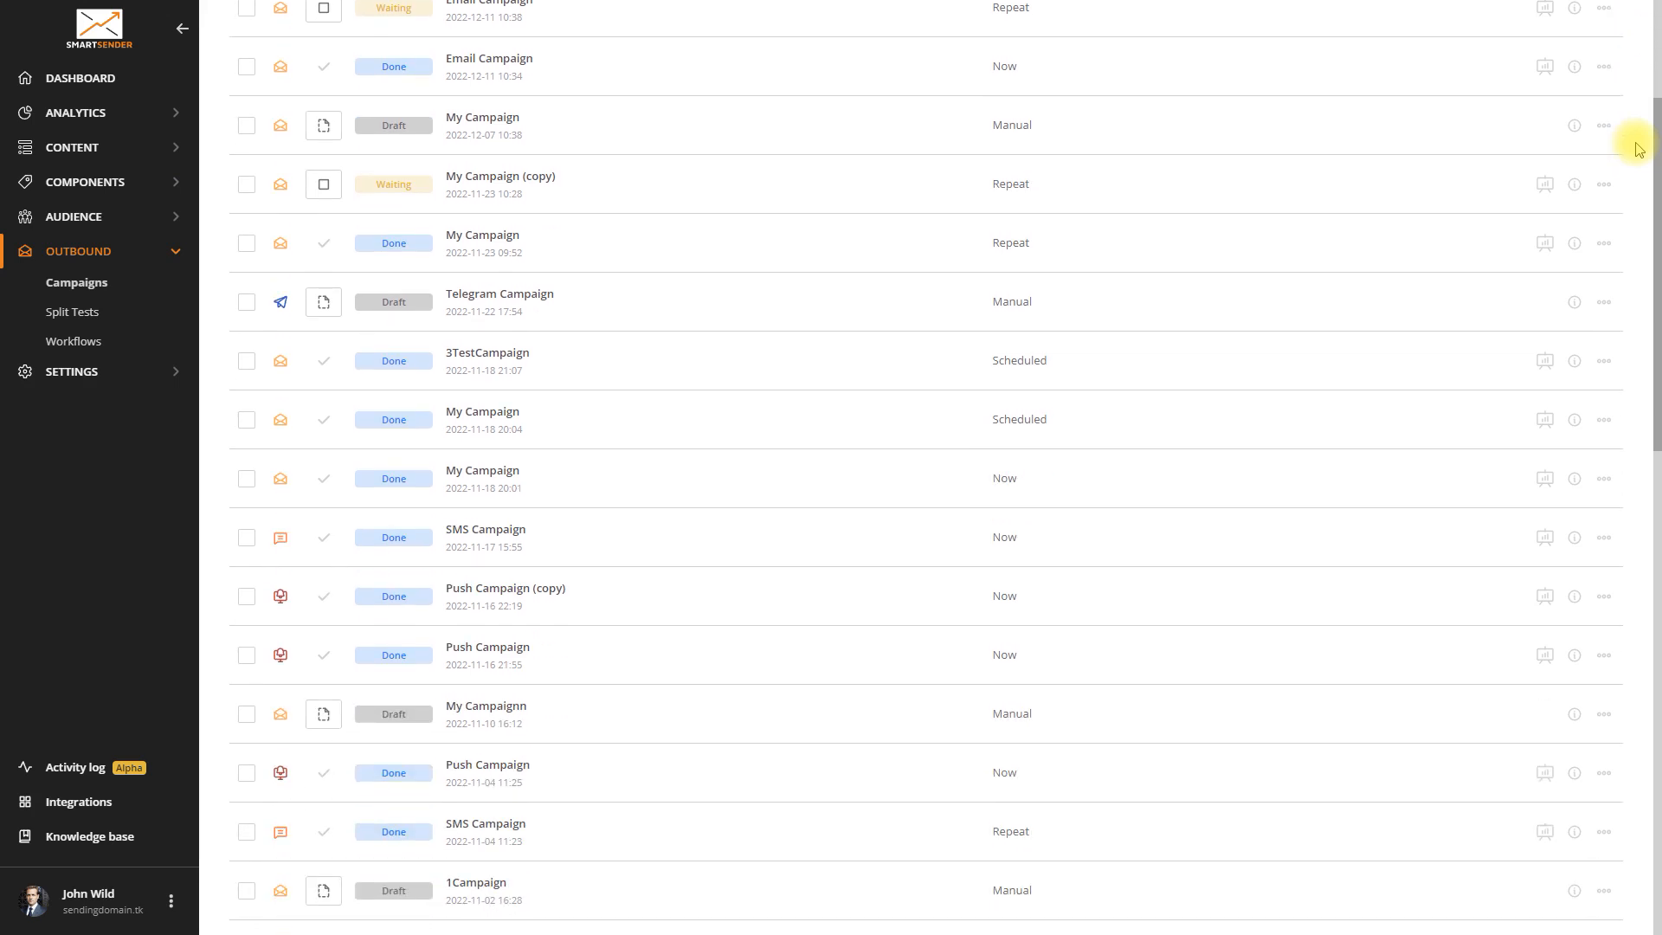
{"action": "scroll", "coordinate": [1638, 149], "scroll_direction": "down", "scroll_amount": 1}
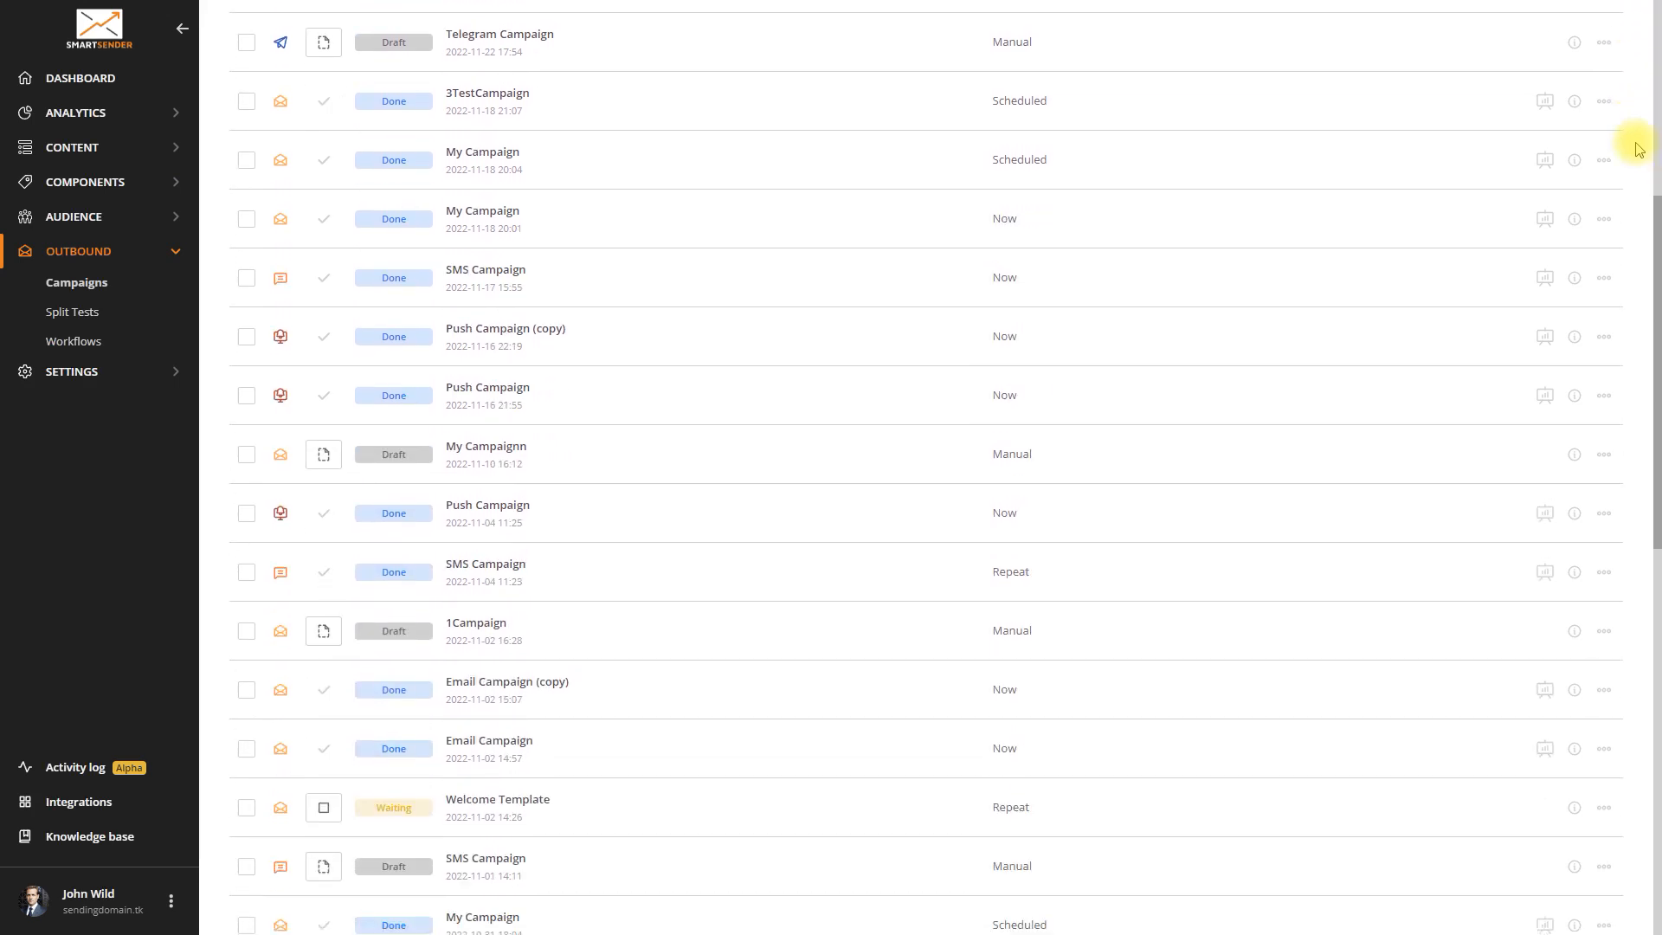
{"action": "scroll", "coordinate": [1639, 149], "scroll_direction": "down", "scroll_amount": 3}
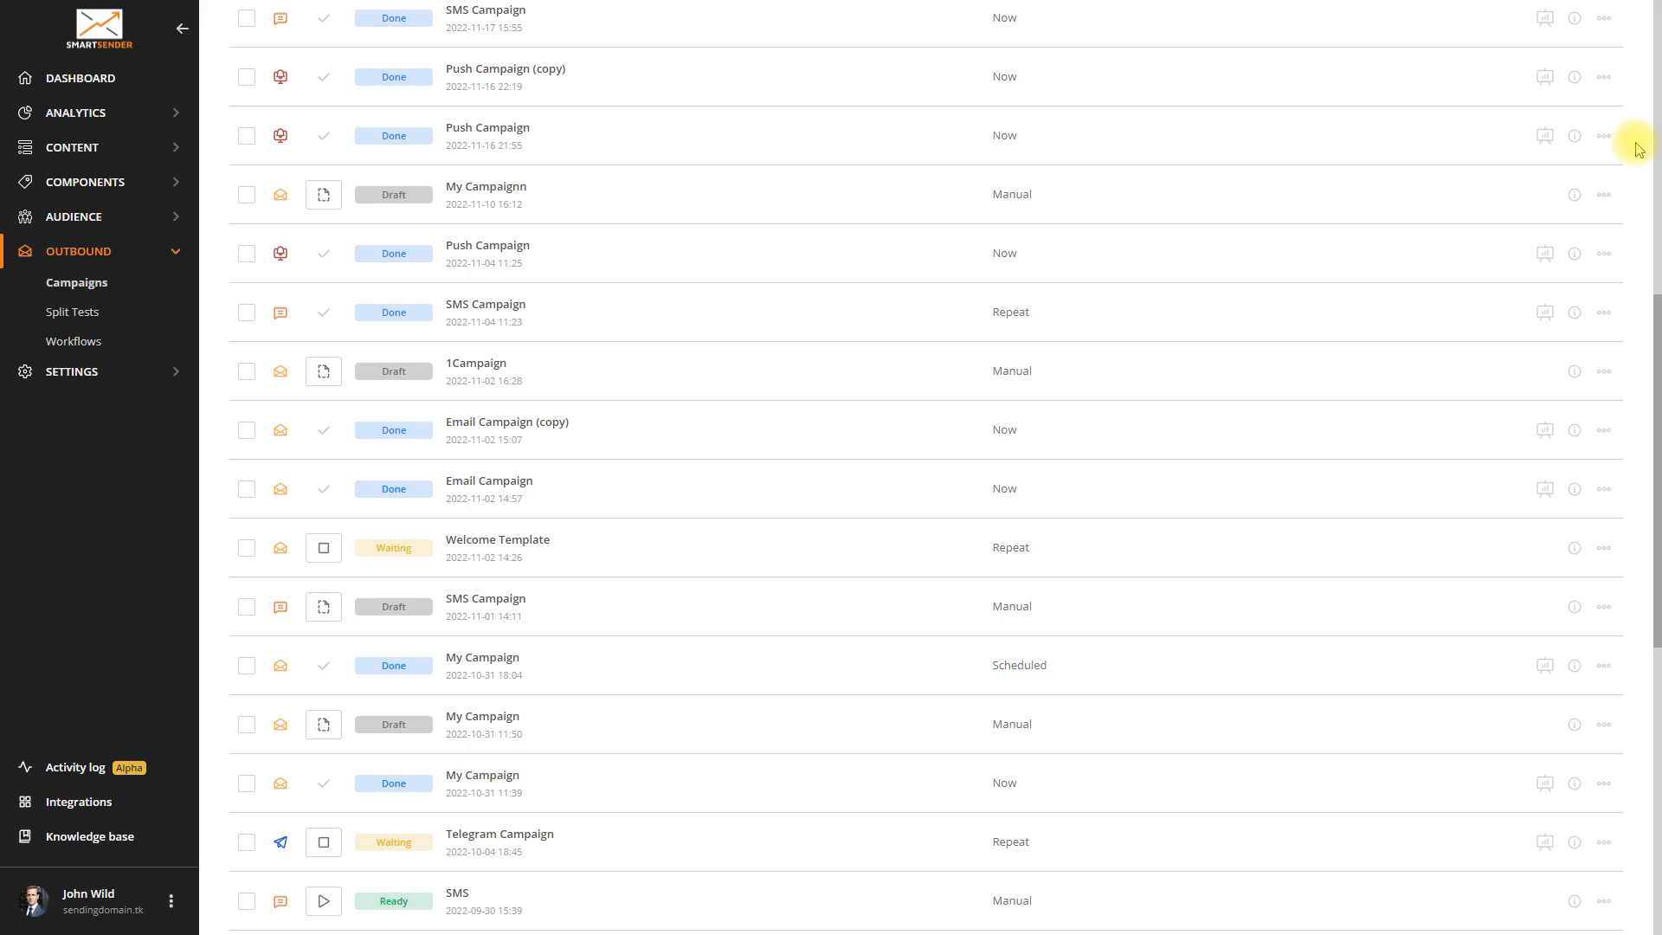
{"action": "scroll", "coordinate": [1638, 149], "scroll_direction": "down", "scroll_amount": 4}
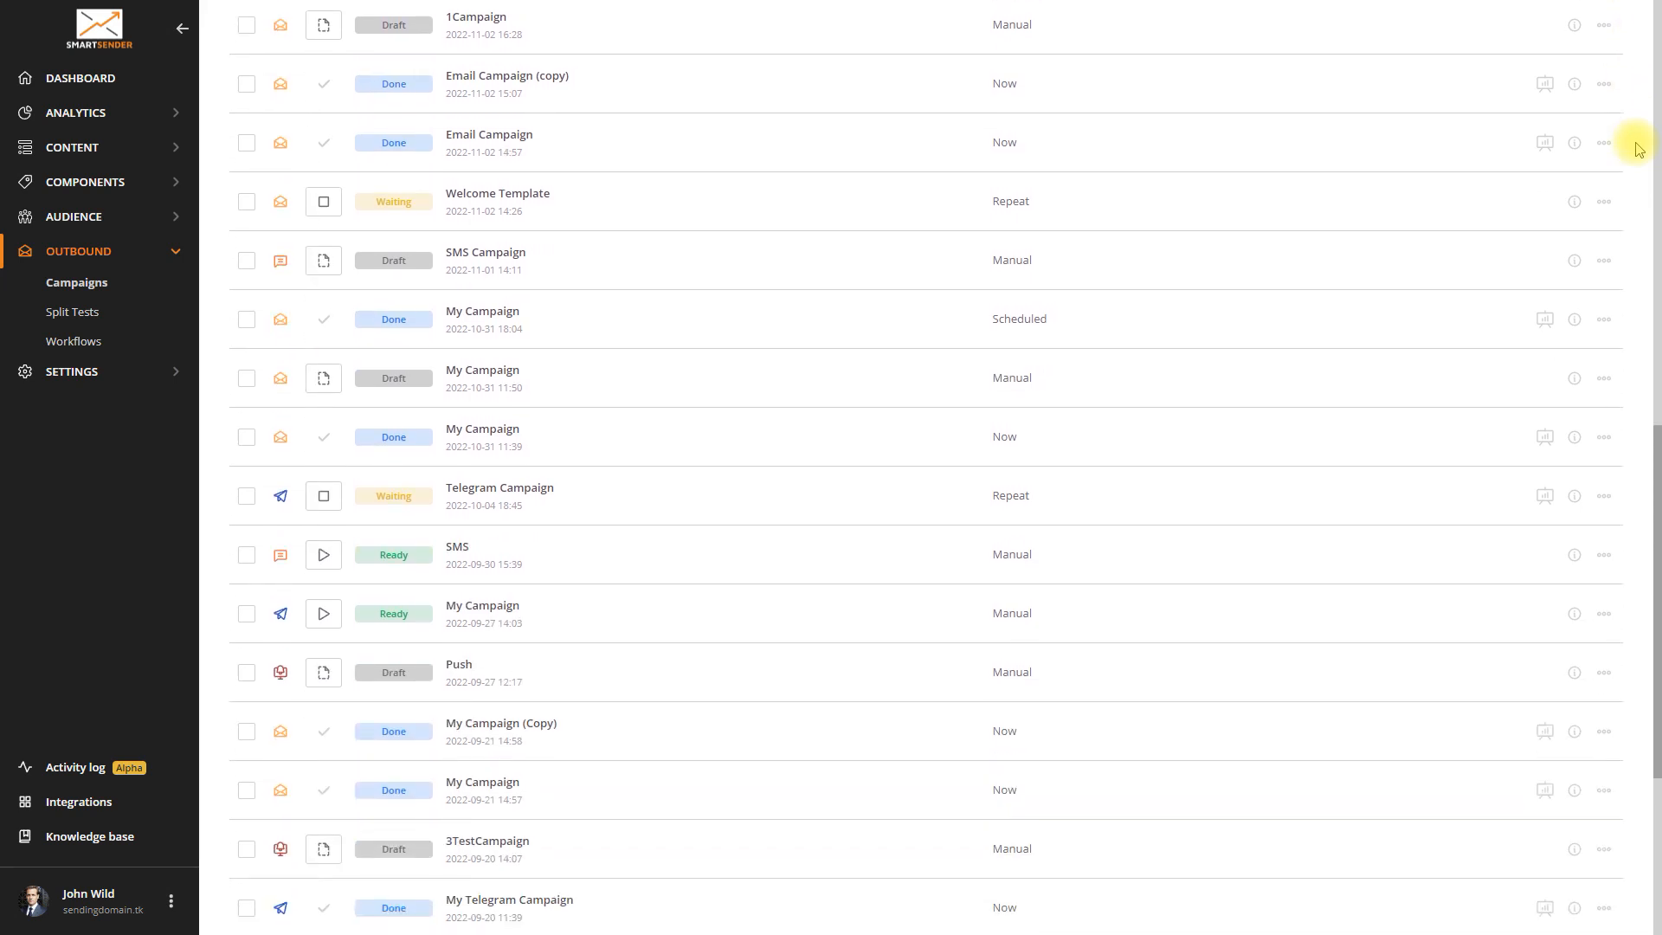
{"action": "scroll", "coordinate": [1639, 149], "scroll_direction": "down", "scroll_amount": 4}
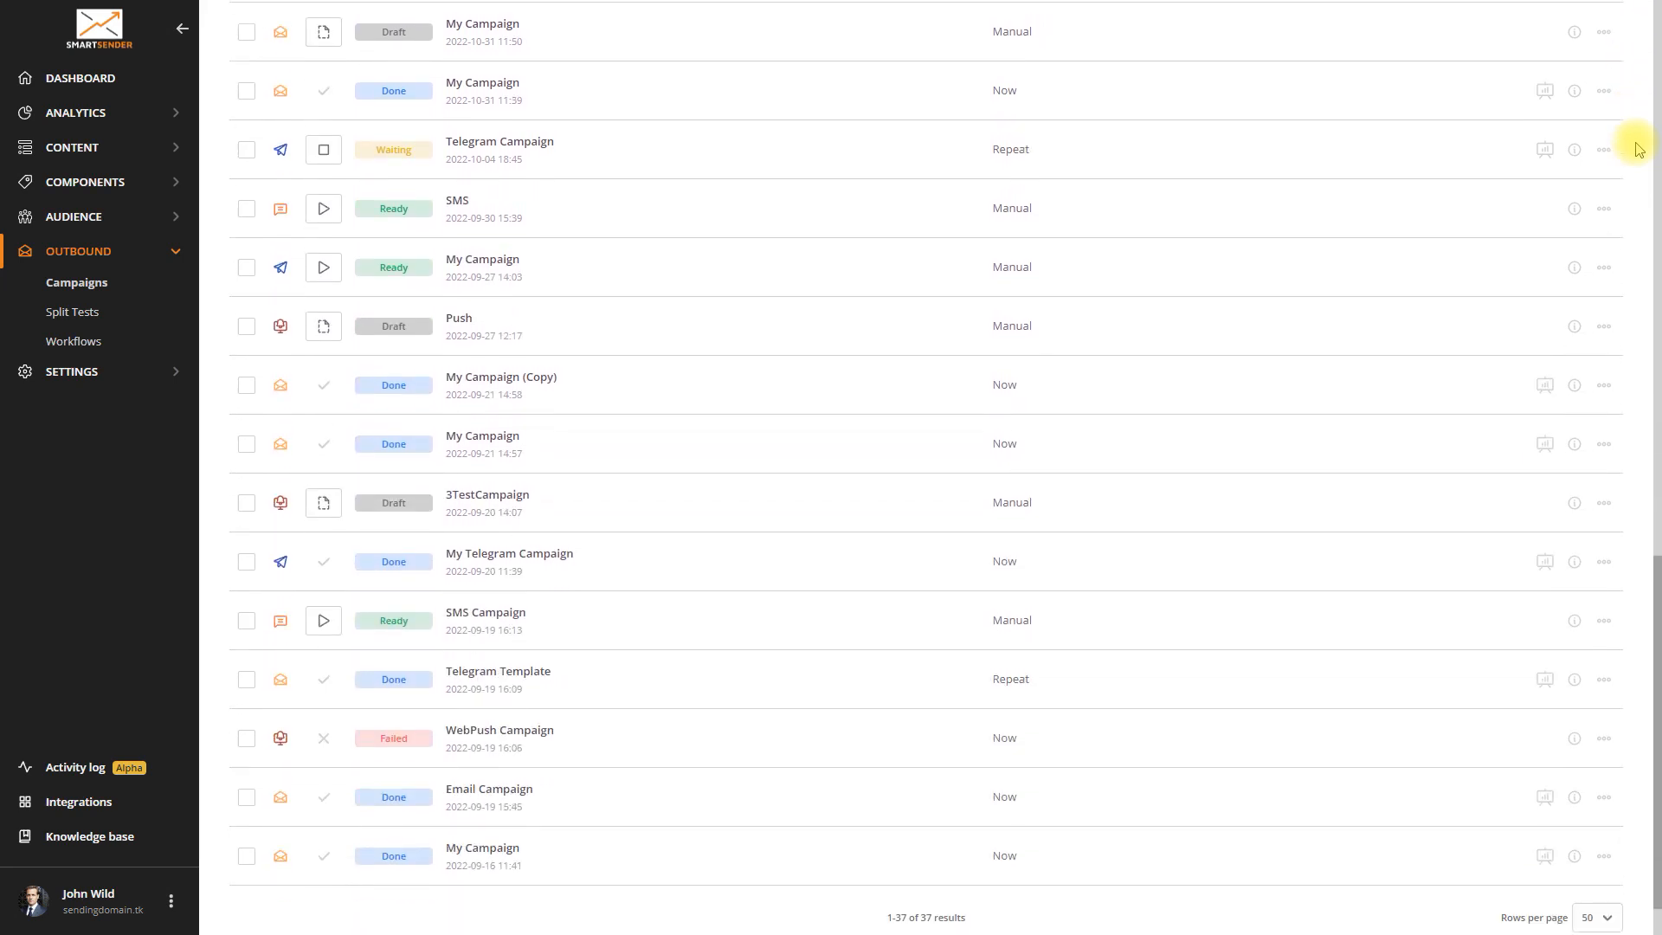
{"action": "scroll", "coordinate": [1638, 149], "scroll_direction": "down", "scroll_amount": 1}
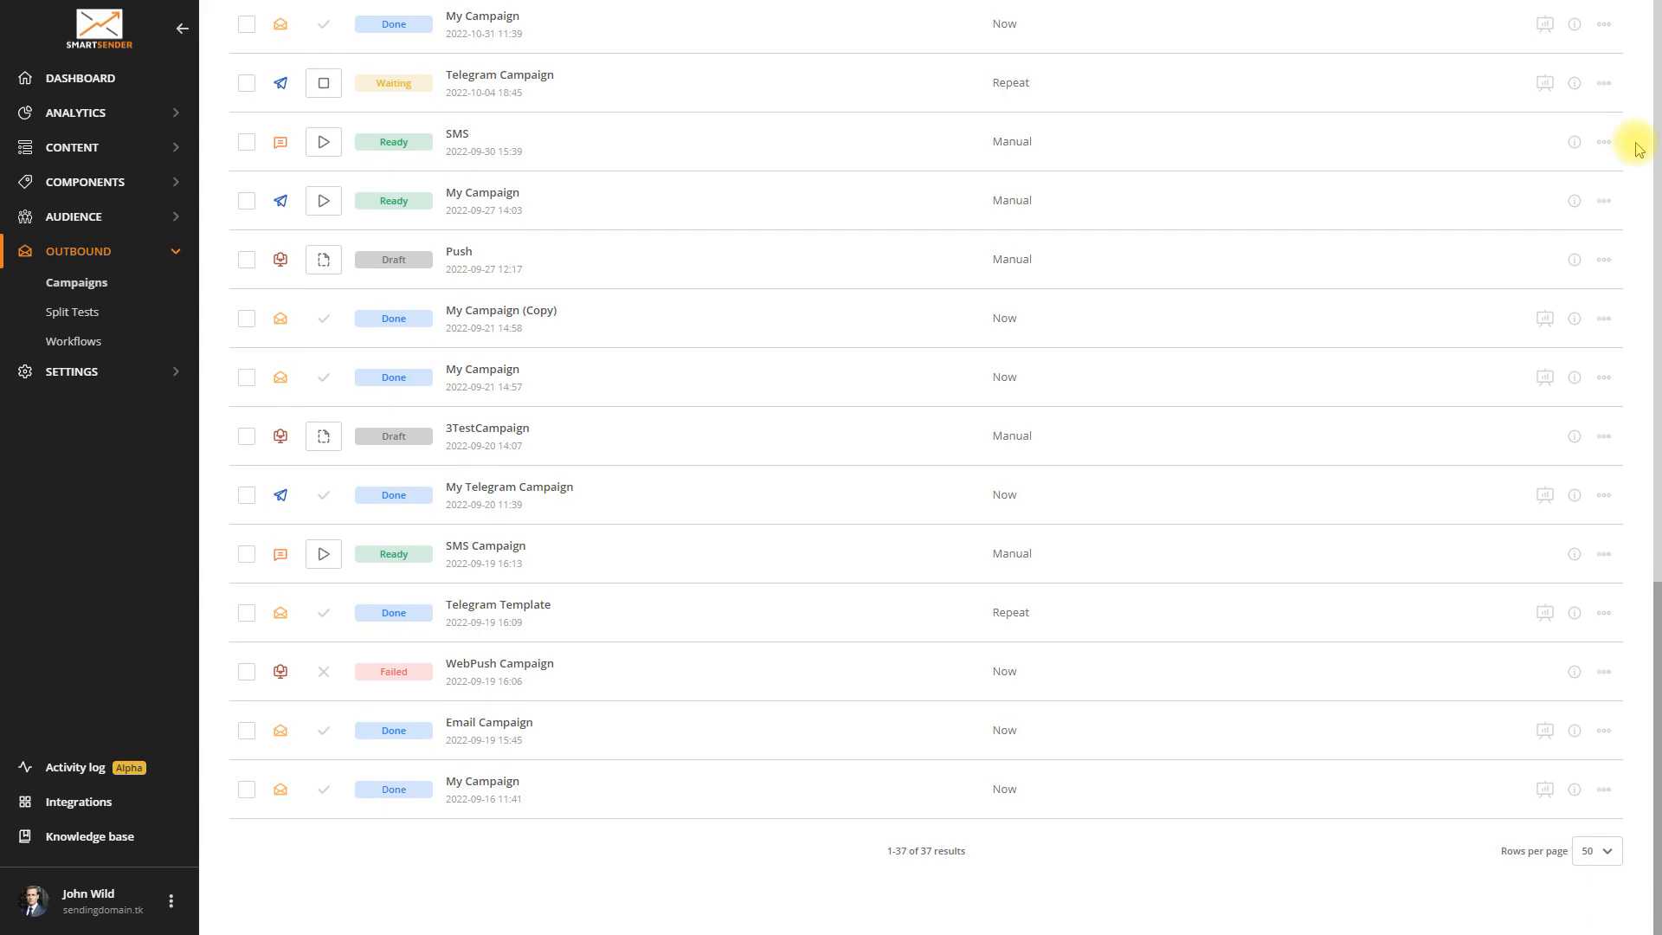